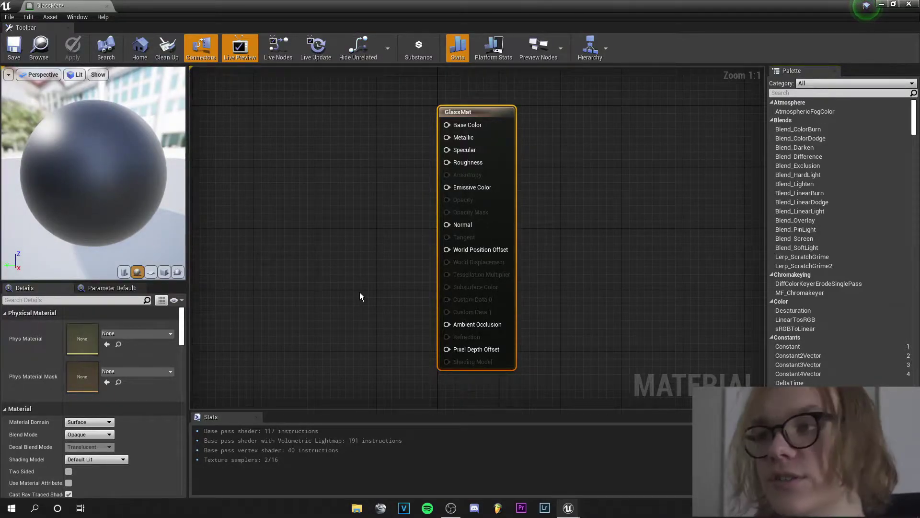
Step: Set GlassMat's Blend Mode to Translucent and Translucency Lighting Mode to Surface TranslucencyVolume
click(81, 435)
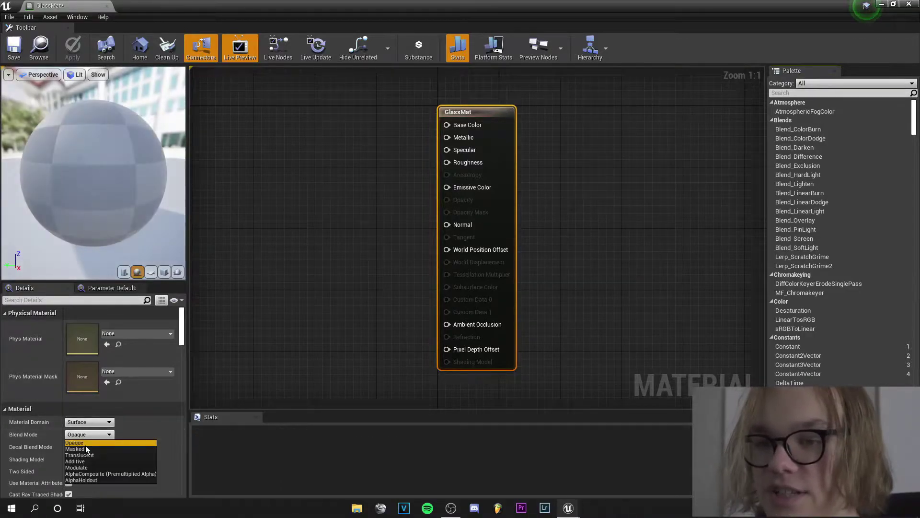
click(95, 454)
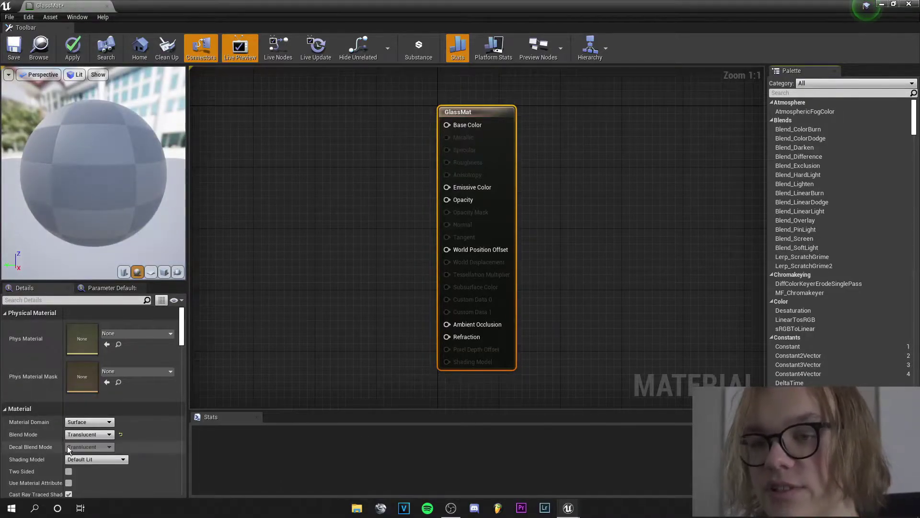
scroll(44, 438, down, 10)
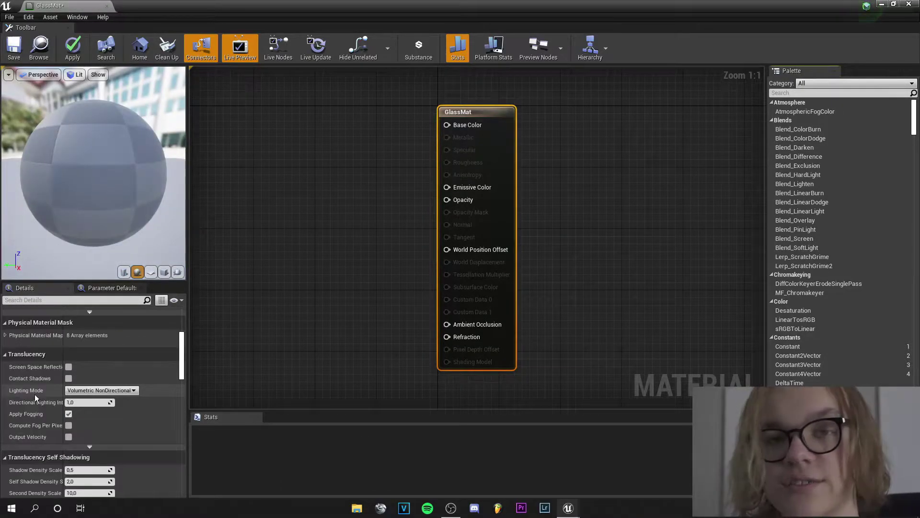
click(94, 391)
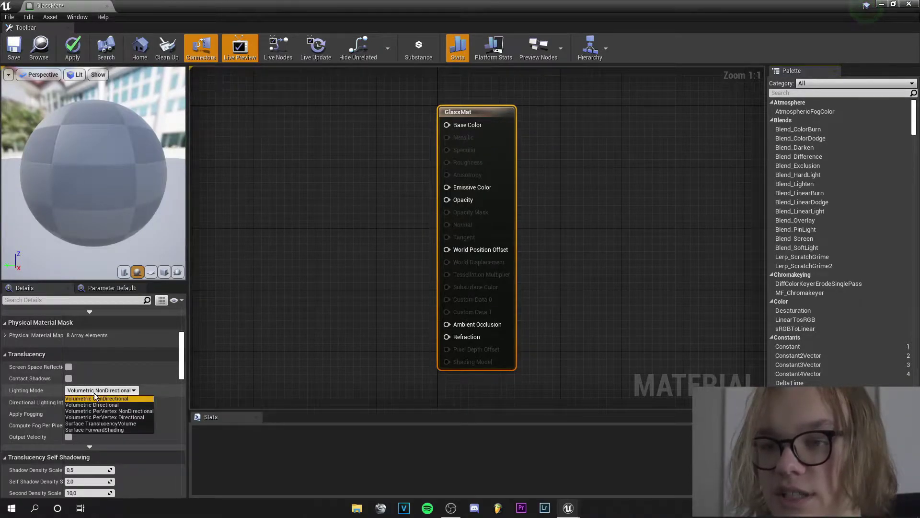
click(105, 423)
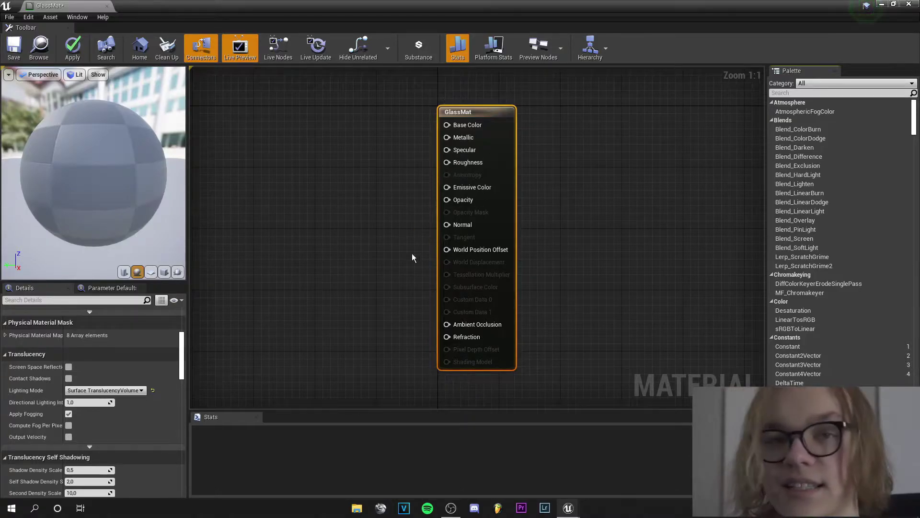
right_drag(413, 260, 369, 225)
right_click(370, 226)
Step: Add a Fresnel_Function node and a scalar parameter named Power beside it
text(fre)
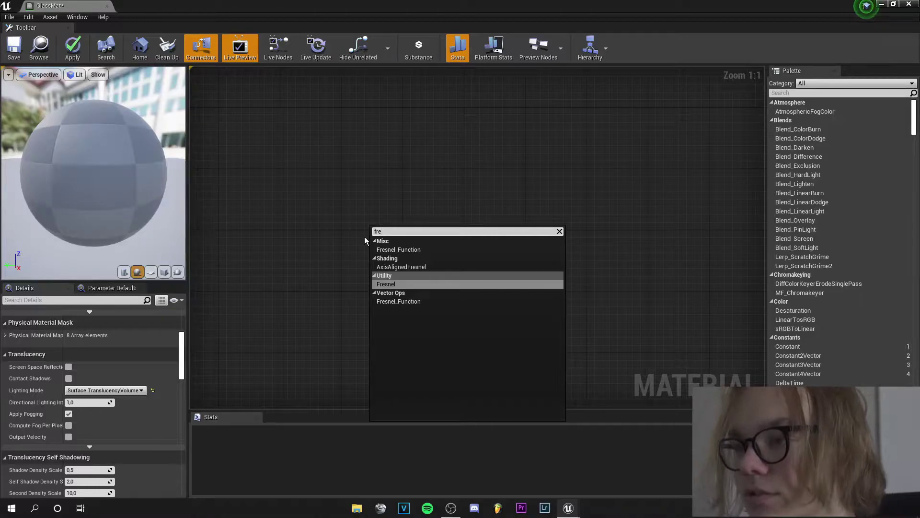
click(397, 301)
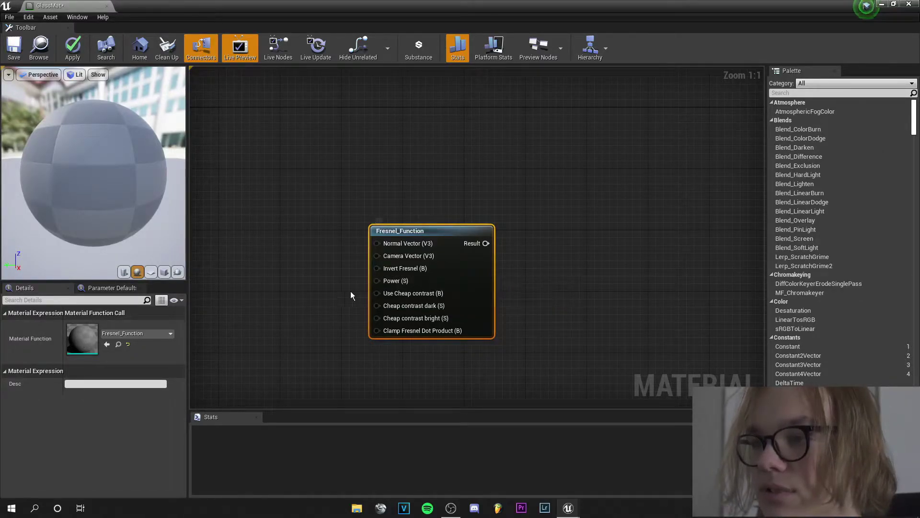
key(ctrl+z)
click(375, 291)
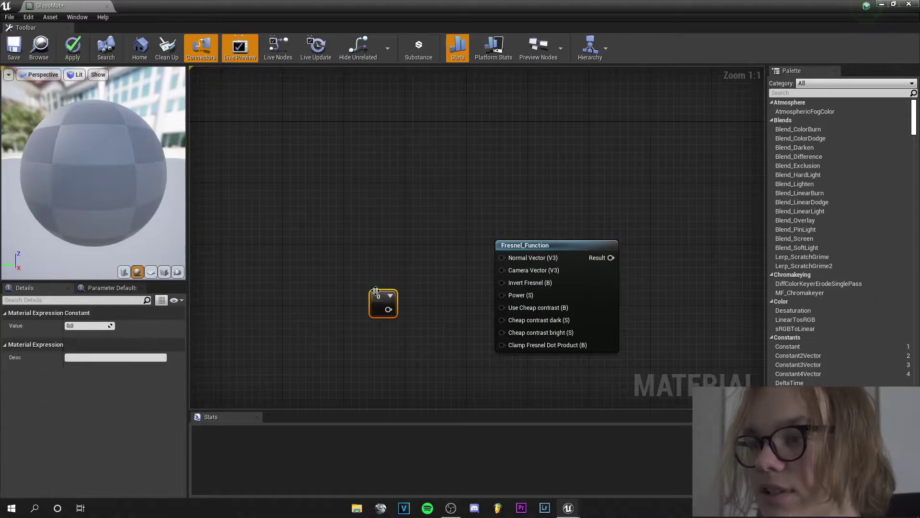
right_click(382, 304)
click(418, 308)
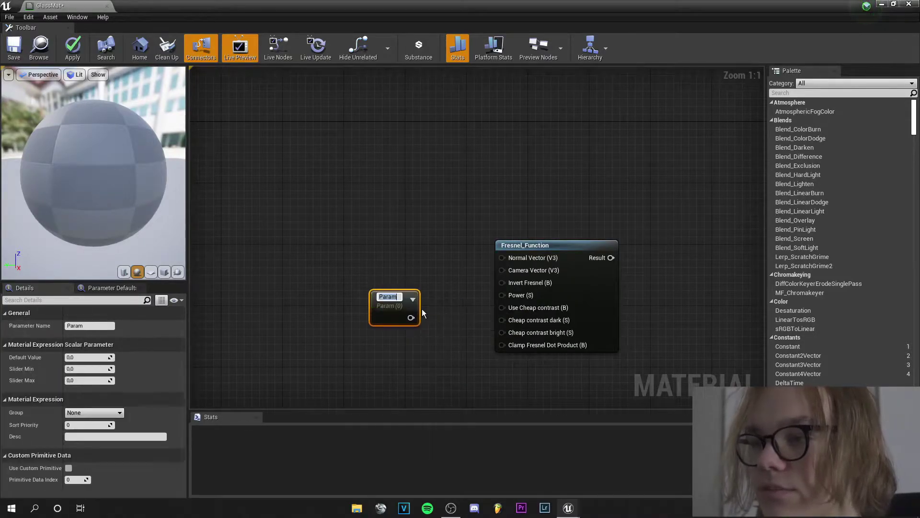
text(Power)
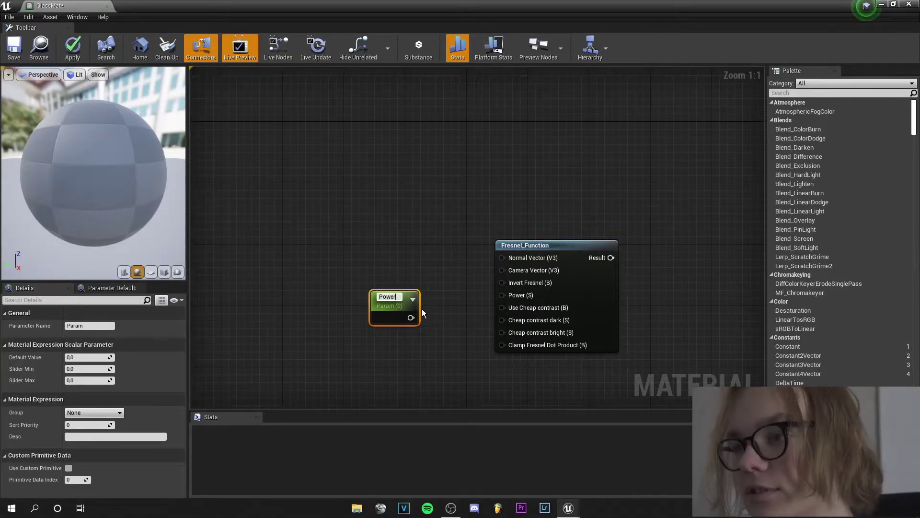
key(Return)
Step: Wire Power into the Fresnel Power input and set its default value to 3
drag(411, 316, 501, 294)
drag(384, 312, 381, 290)
click(85, 357)
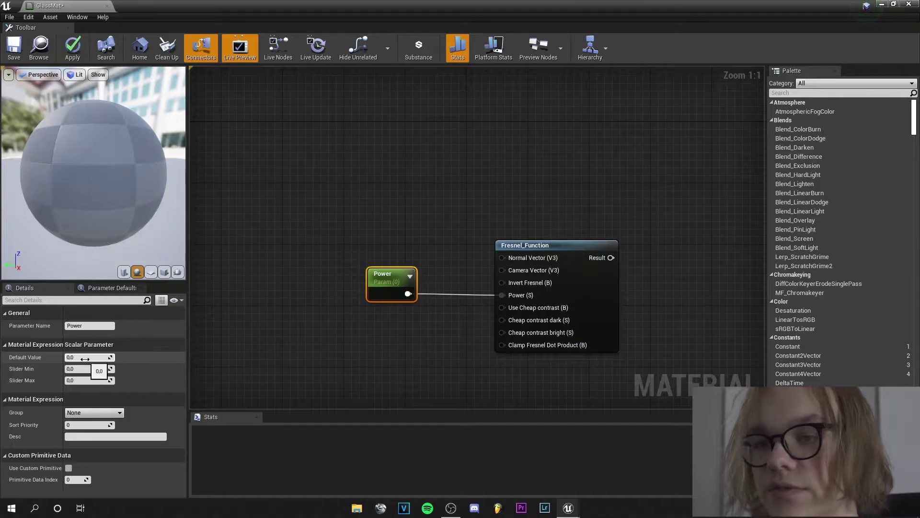
text(3)
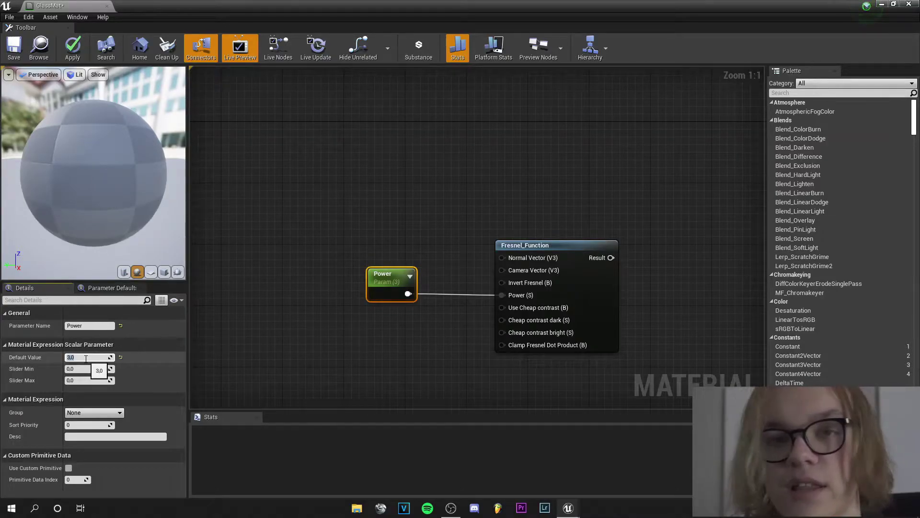
right_drag(413, 338, 108, 339)
right_drag(626, 244, 445, 269)
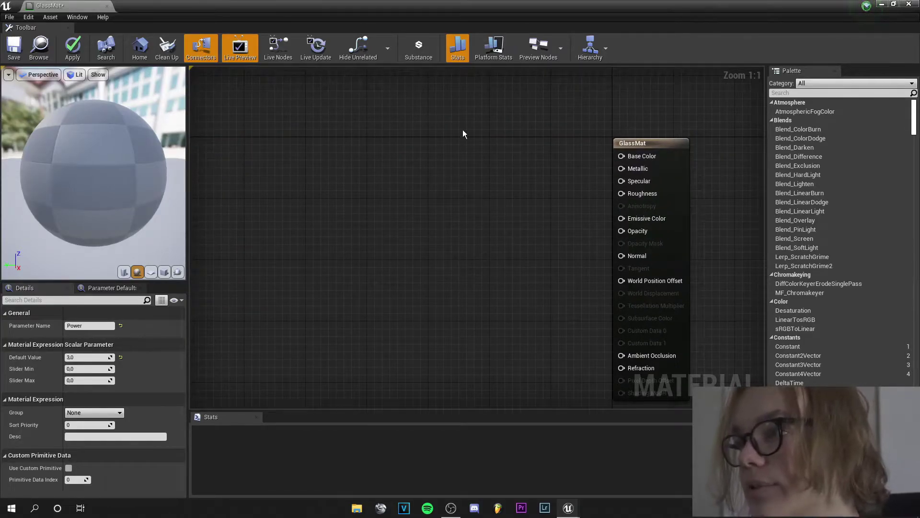
Step: Add a Constant3Vector left of GlassMat and convert it to a parameter named Color
right_drag(480, 156, 380, 191)
click(383, 192)
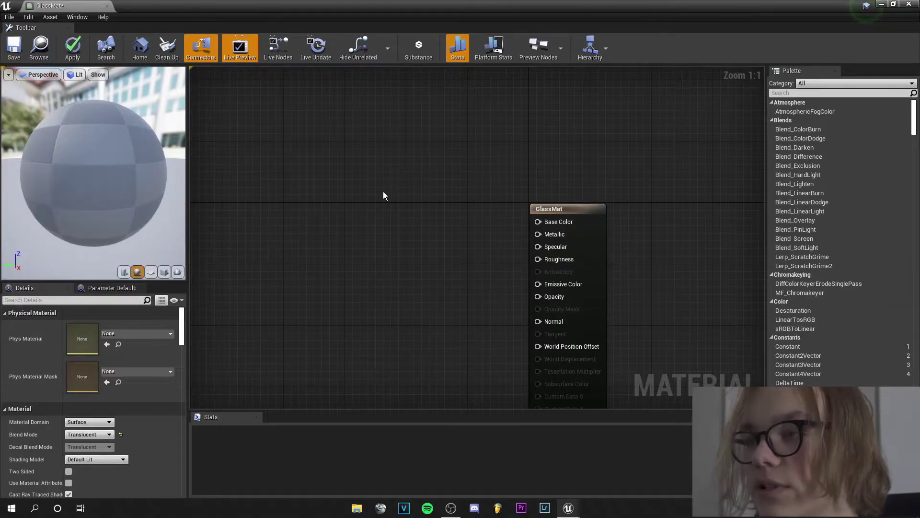
click(383, 191)
right_click(410, 207)
click(430, 212)
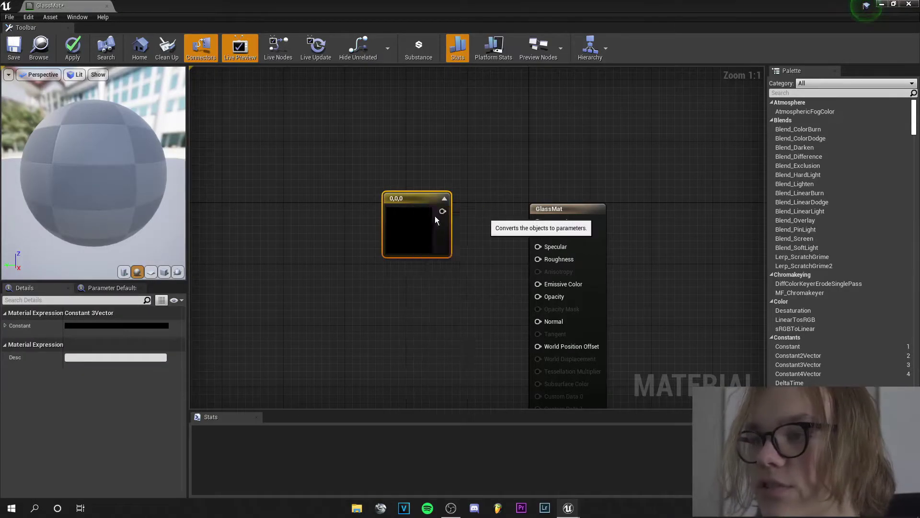
text(Co)
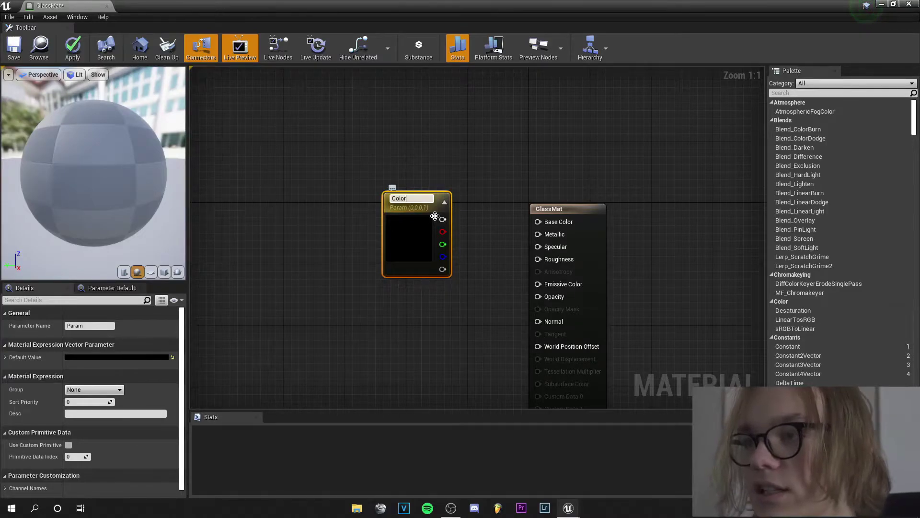
text(lor)
key(Return)
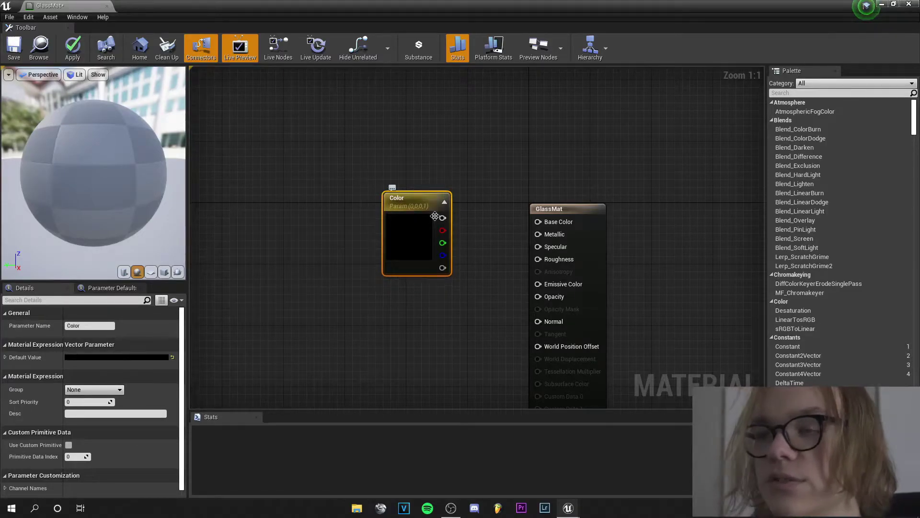
Step: Make Color a pale blue-white (0.842, 0.98, 1) and wire it into Base Color
double_click(406, 226)
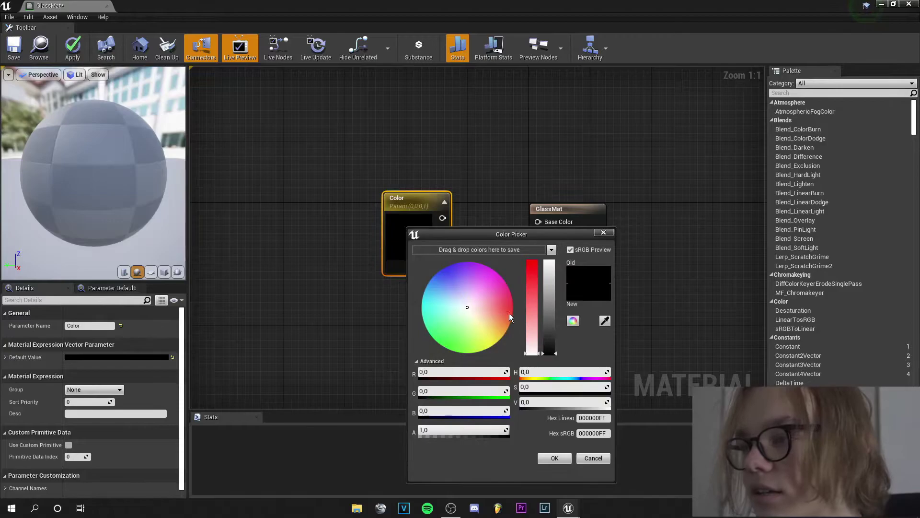
drag(551, 347, 553, 208)
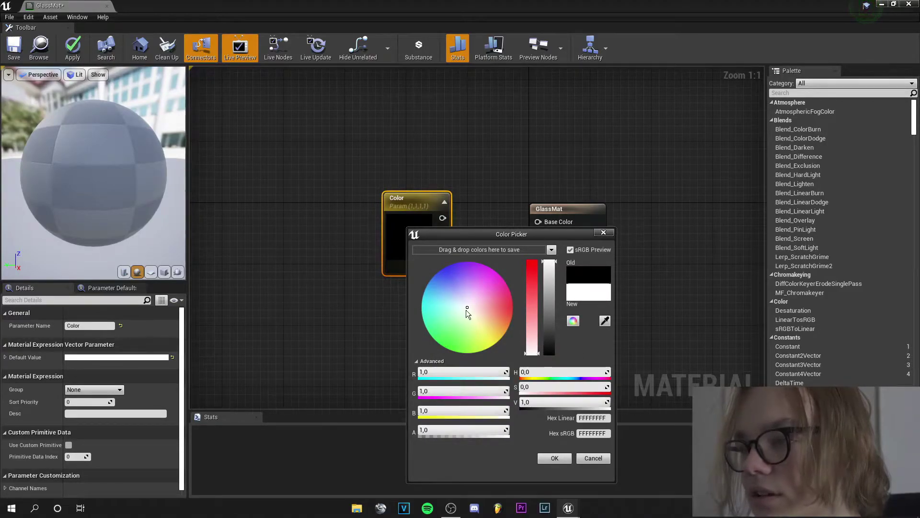
click(465, 307)
drag(465, 306, 460, 306)
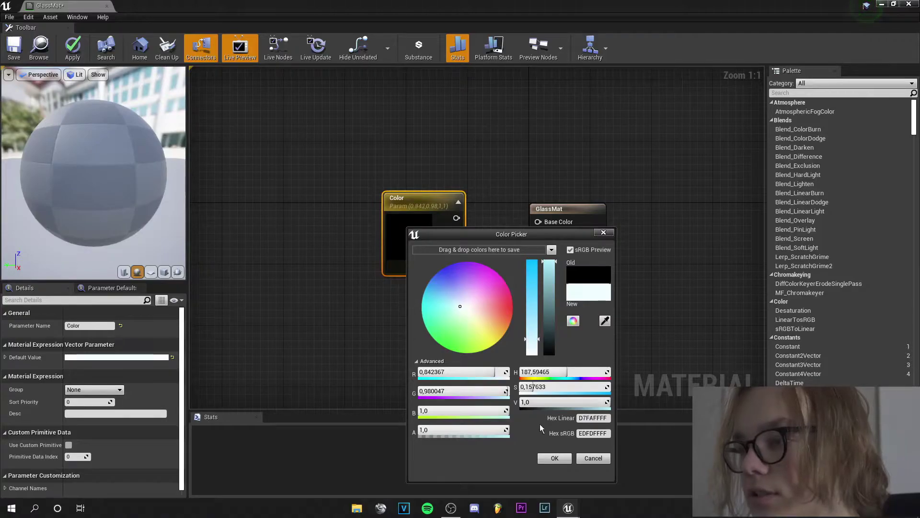
click(554, 459)
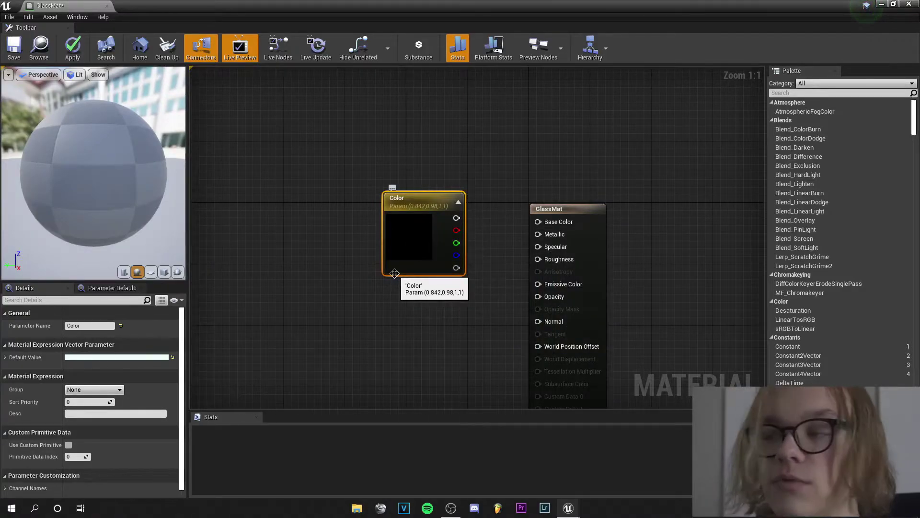
drag(456, 218, 551, 221)
drag(422, 261, 393, 234)
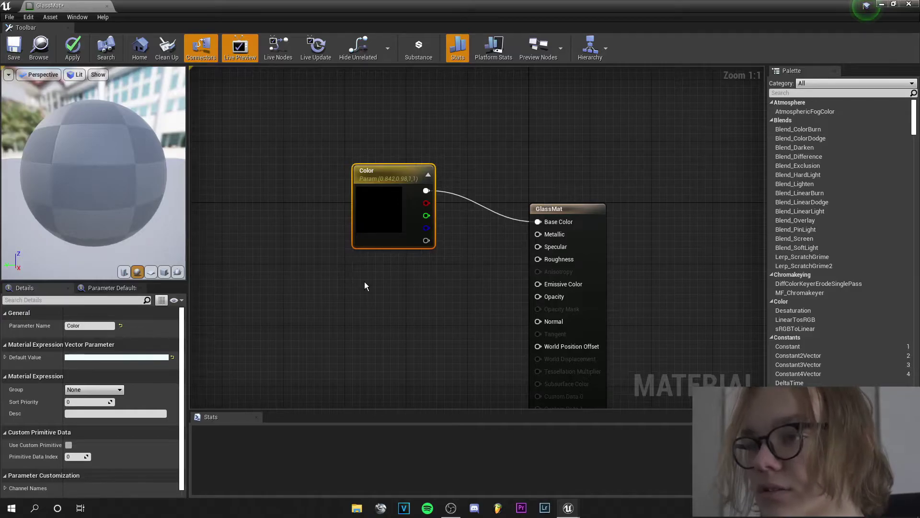
right_drag(364, 281, 364, 280)
Step: Add a Linear Interpolate node and wire its output into GlassMat's Metallic
text(lerp)
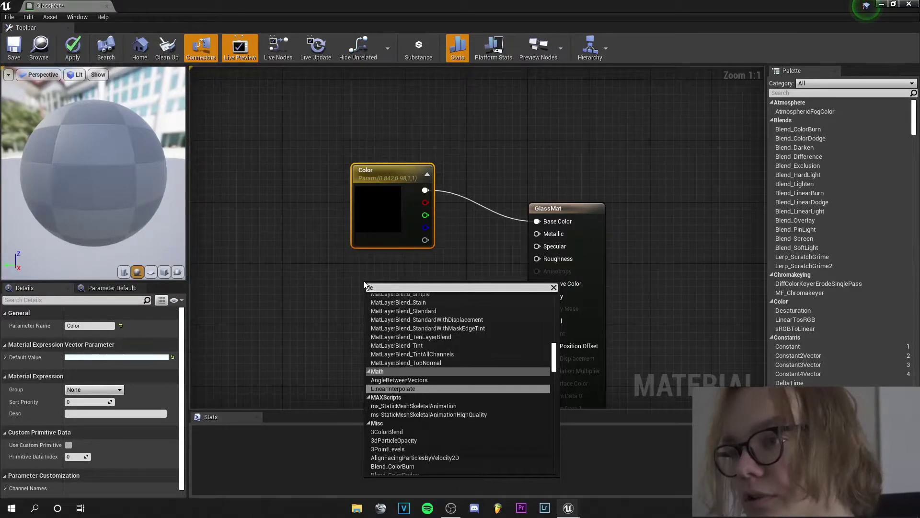
click(380, 332)
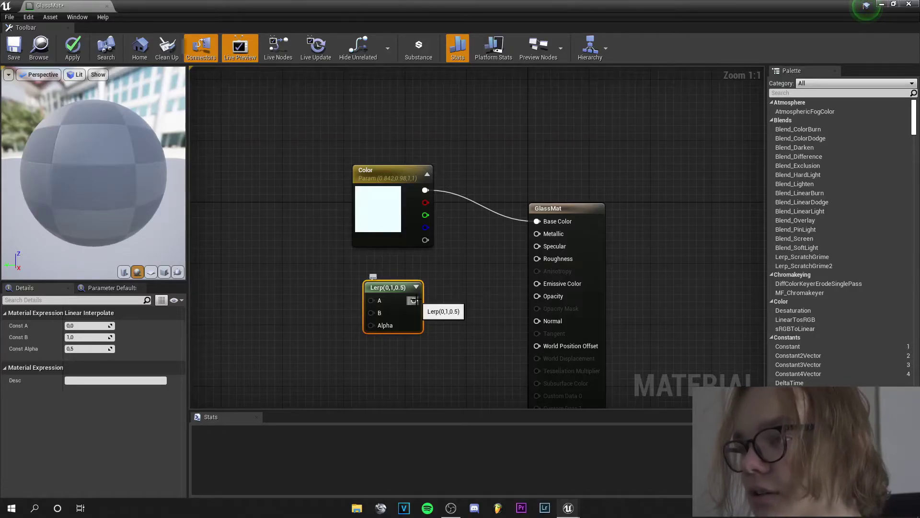
drag(414, 300, 556, 233)
drag(405, 320, 309, 256)
right_drag(360, 296, 583, 302)
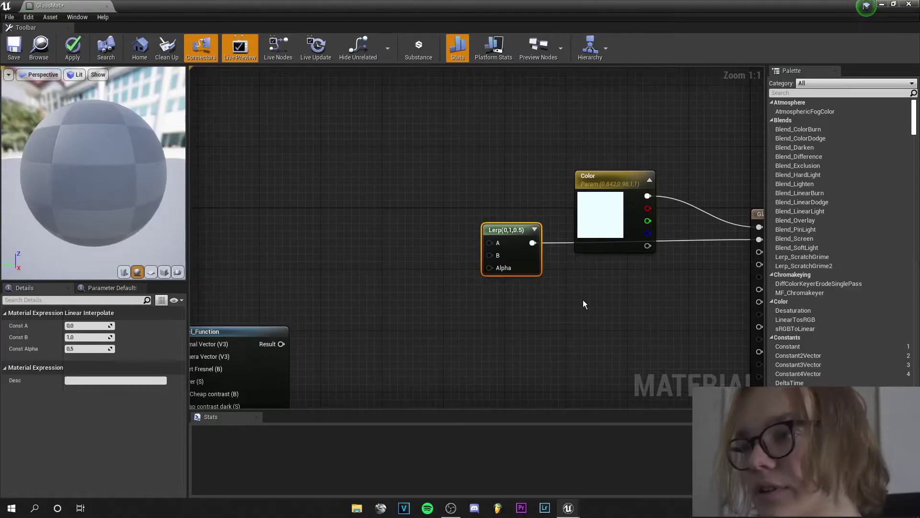
Step: Add a constant and convert it to a scalar parameter named Reflection_F
click(382, 216)
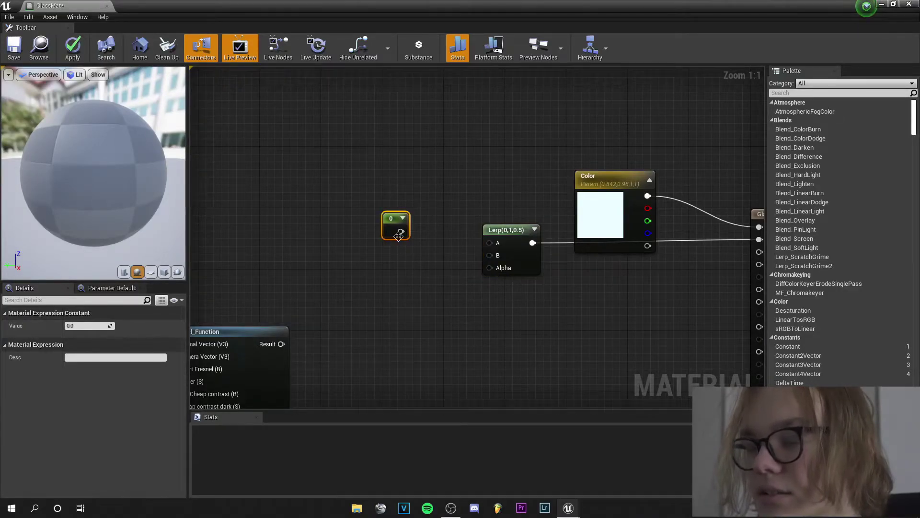
right_click(393, 224)
click(418, 230)
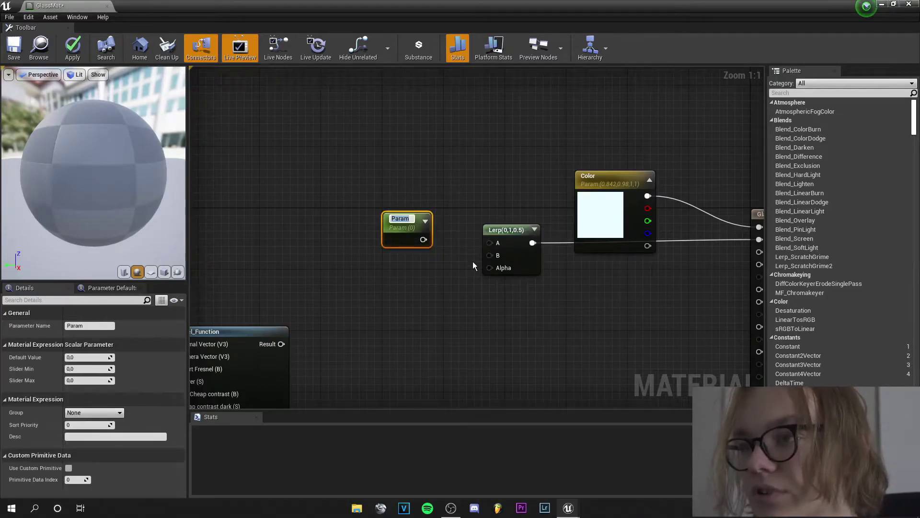
key(BackSpace)
text(Refl)
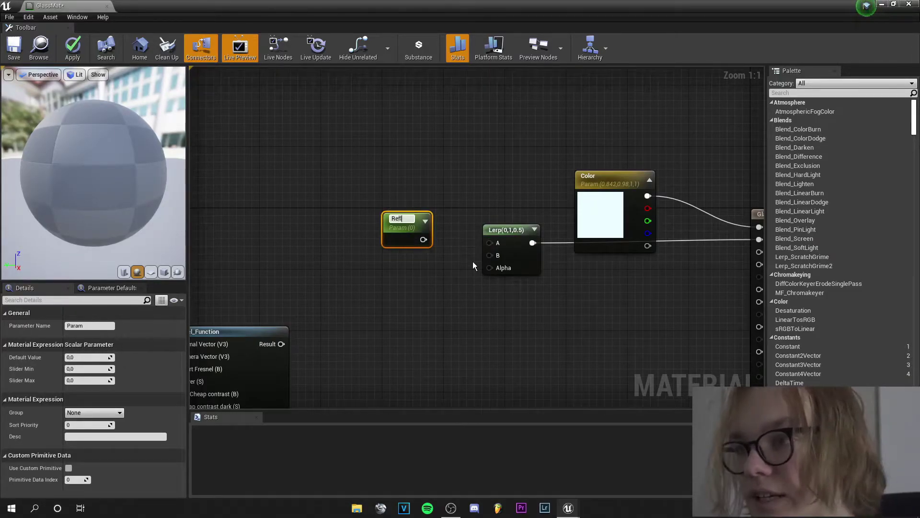
text(ection)
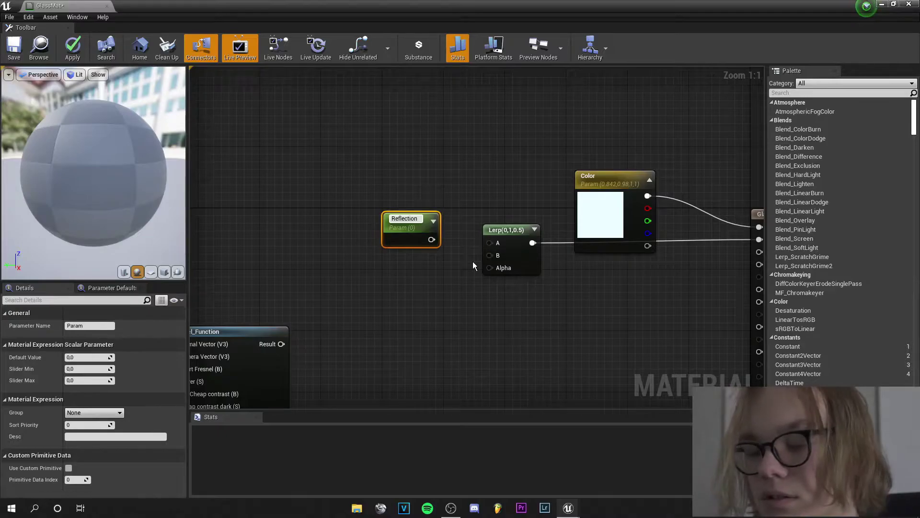
text(_F)
key(Return)
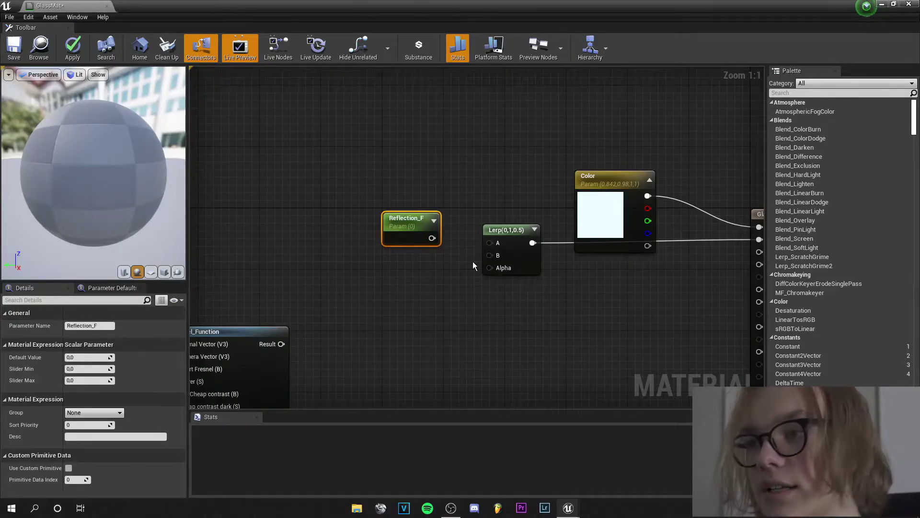
Step: Duplicate it as Reflection_S and wire Reflection_F and Reflection_S into the Lerp's A and B
key(ctrl+d)
drag(428, 276, 382, 260)
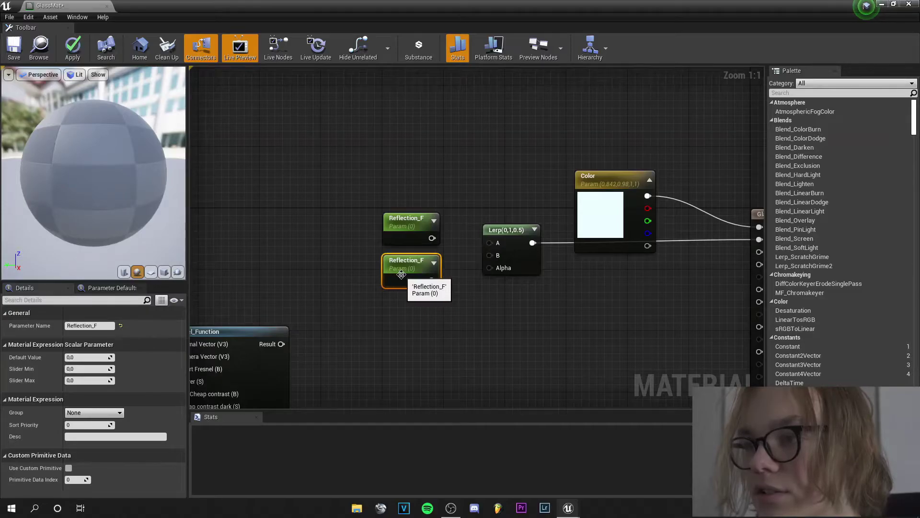
click(103, 325)
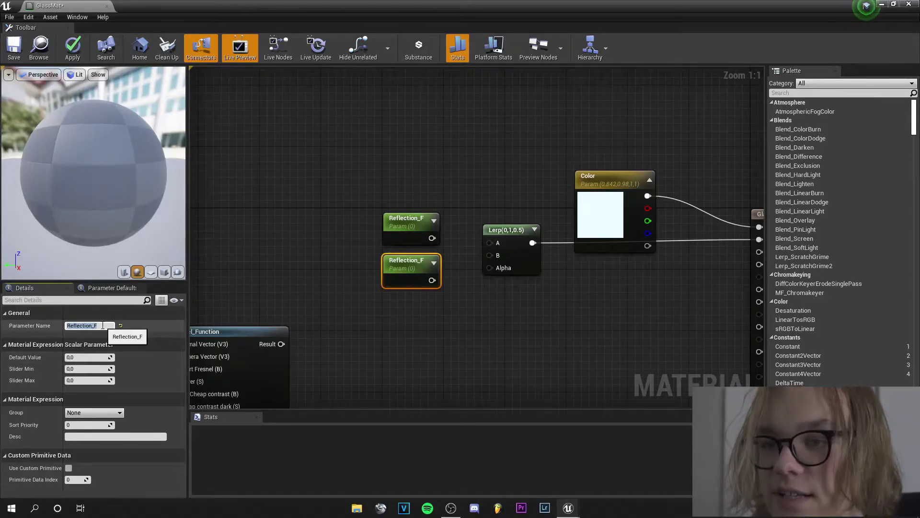
click(103, 325)
text(S)
key(Return)
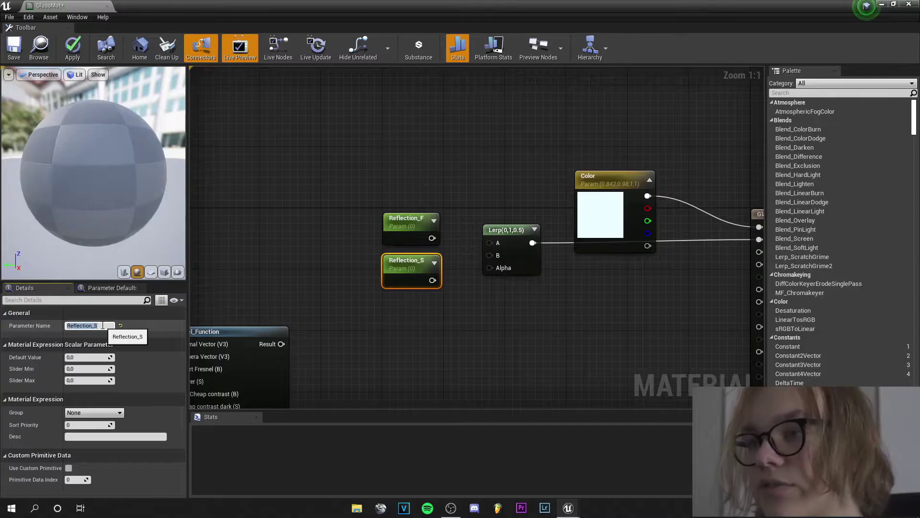
right_drag(432, 281, 344, 282)
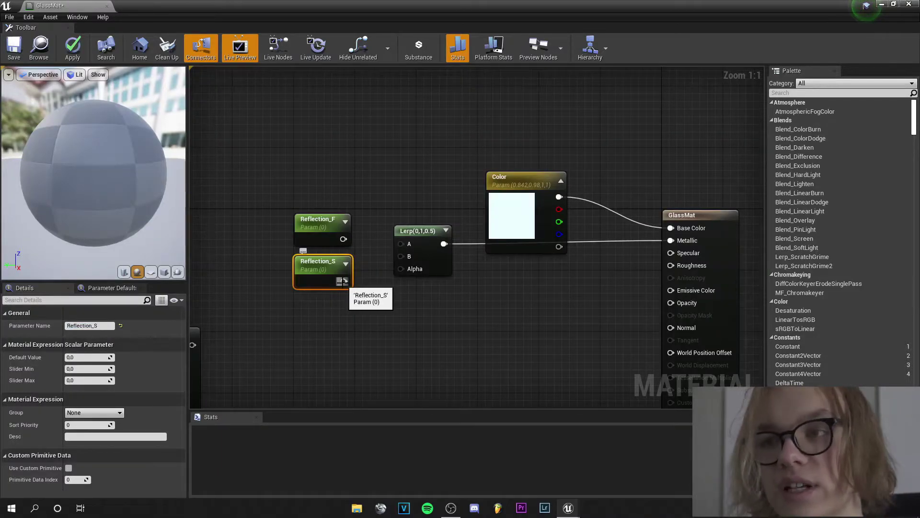
drag(343, 281, 401, 255)
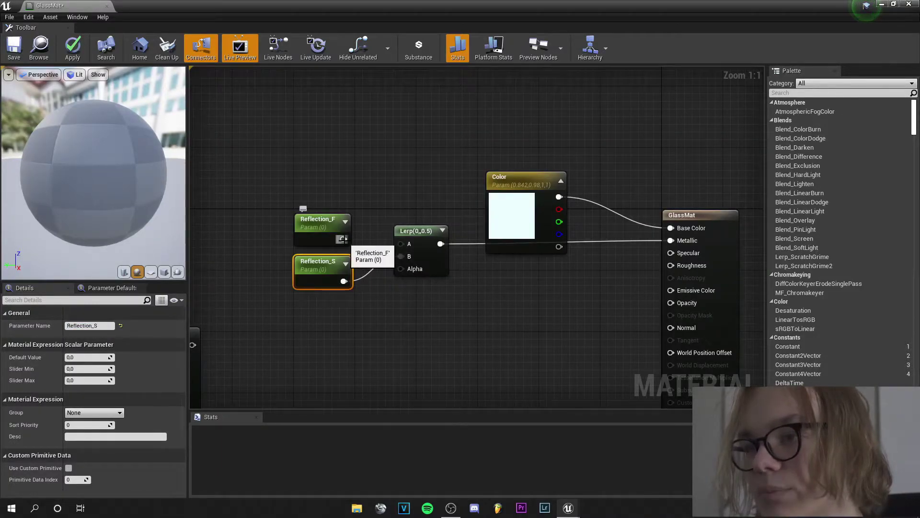
drag(343, 239, 400, 244)
drag(284, 189, 448, 322)
Step: Paste two copies of the Reflection parameters and Lerp below the originals
key(ctrl+c)
key(ctrl+v)
right_drag(448, 318, 413, 169)
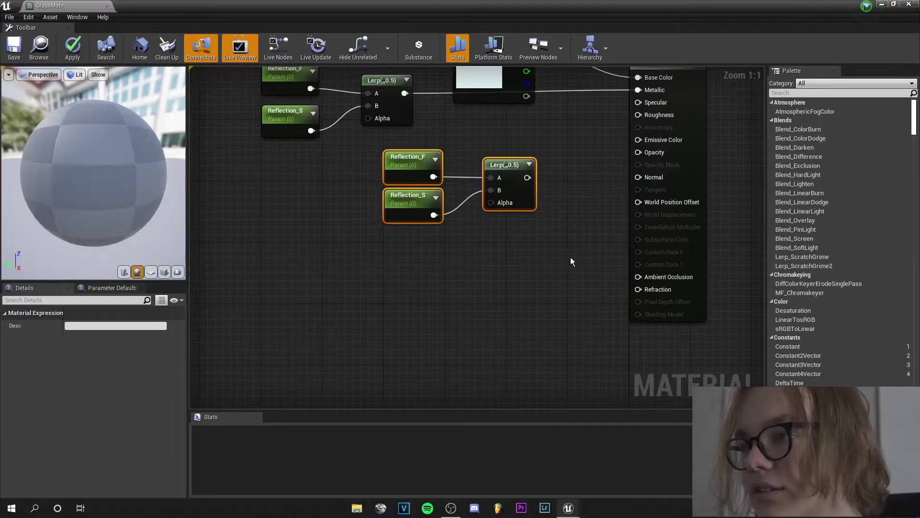
key(ctrl+v)
drag(571, 257, 417, 278)
right_drag(416, 278, 314, 304)
Step: Wire the copied Lerps into GlassMat's Opacity and Refraction inputs
drag(426, 203, 546, 179)
drag(426, 310, 553, 315)
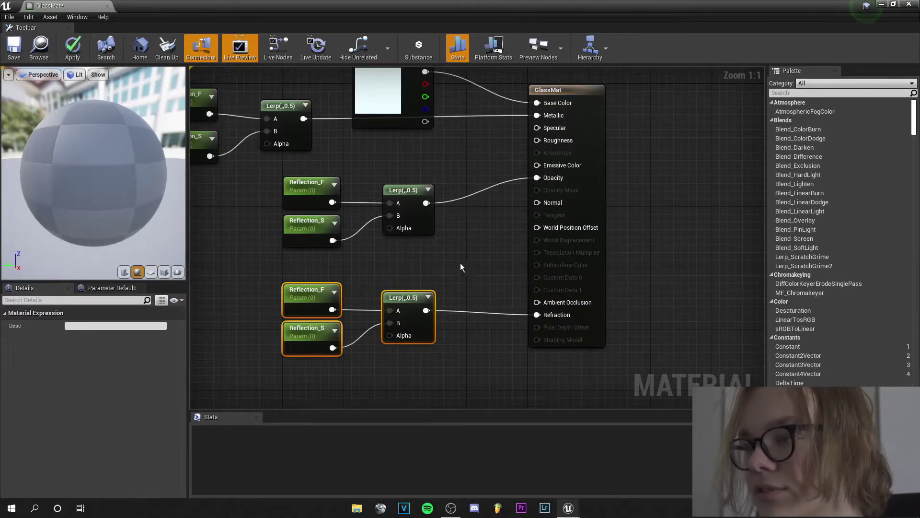
click(450, 254)
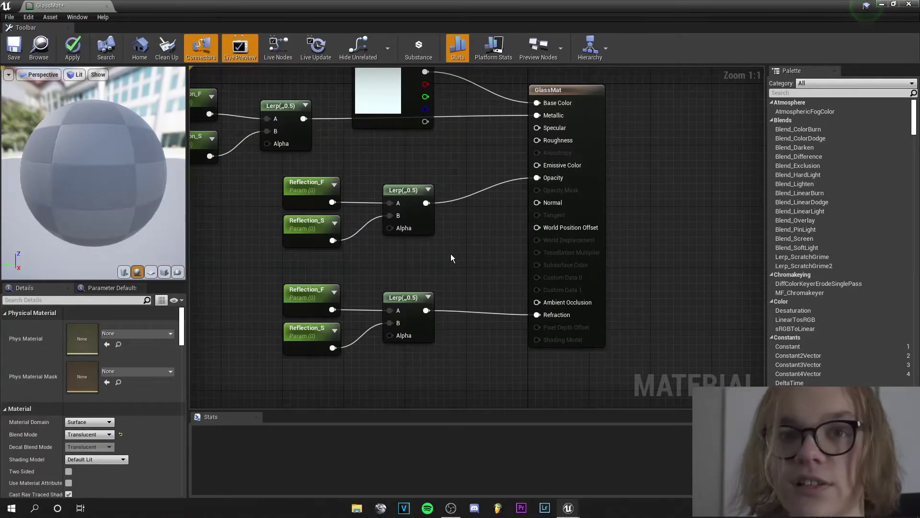
click(202, 96)
right_drag(196, 167, 390, 213)
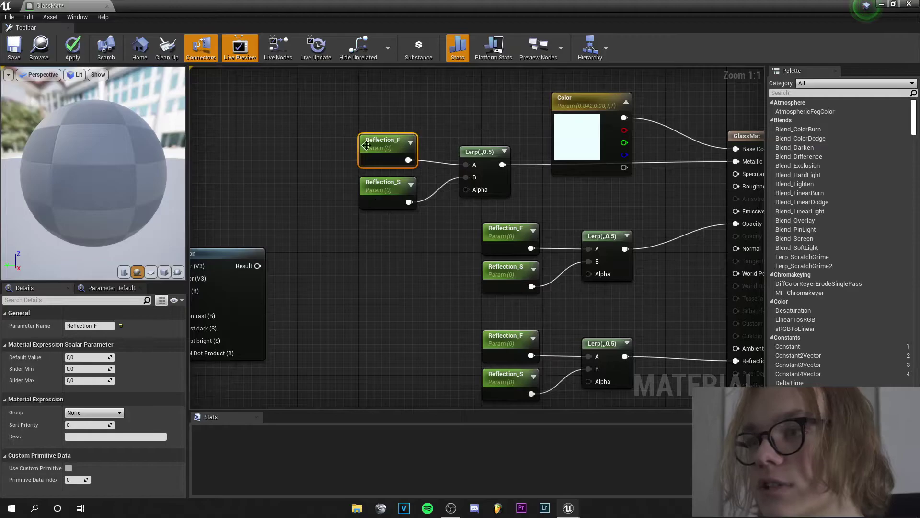
Step: Set Reflection_F's default value to 0.05 and Reflection_S's to 1
click(84, 357)
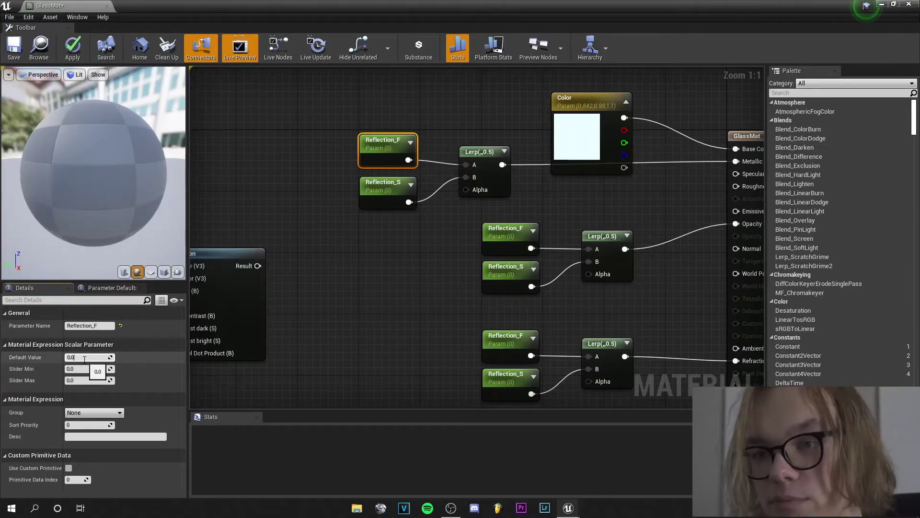
key(Return)
click(388, 187)
click(86, 357)
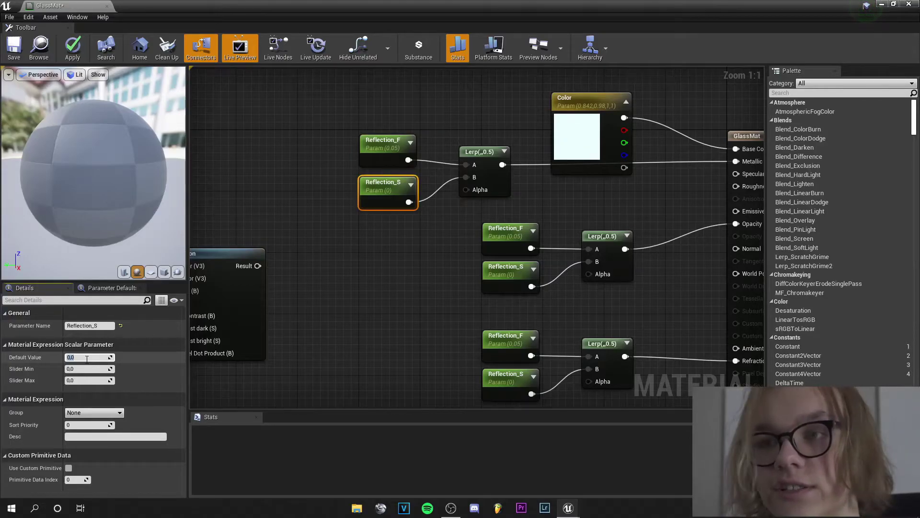
text(1)
Step: Rename the middle Reflection_F parameter to Opacity_F
click(504, 231)
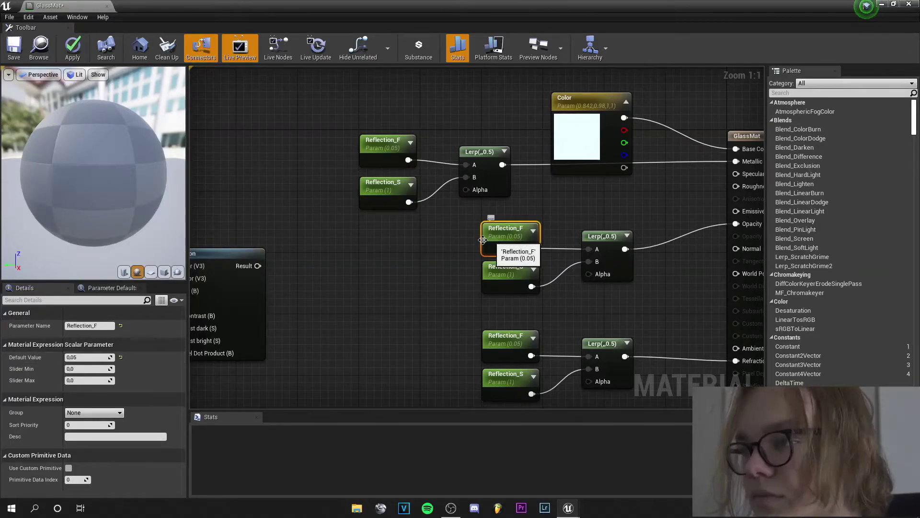
right_drag(414, 253, 269, 252)
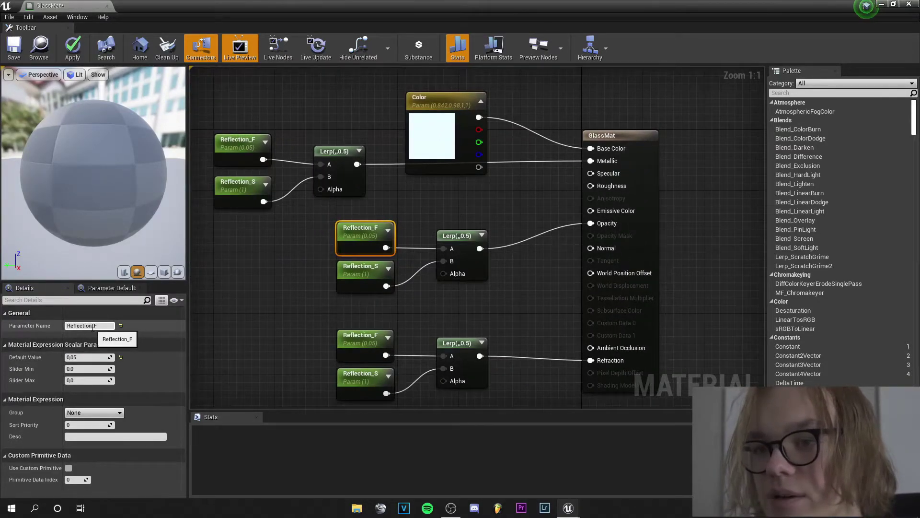
drag(93, 326, 12, 327)
text(Opal)
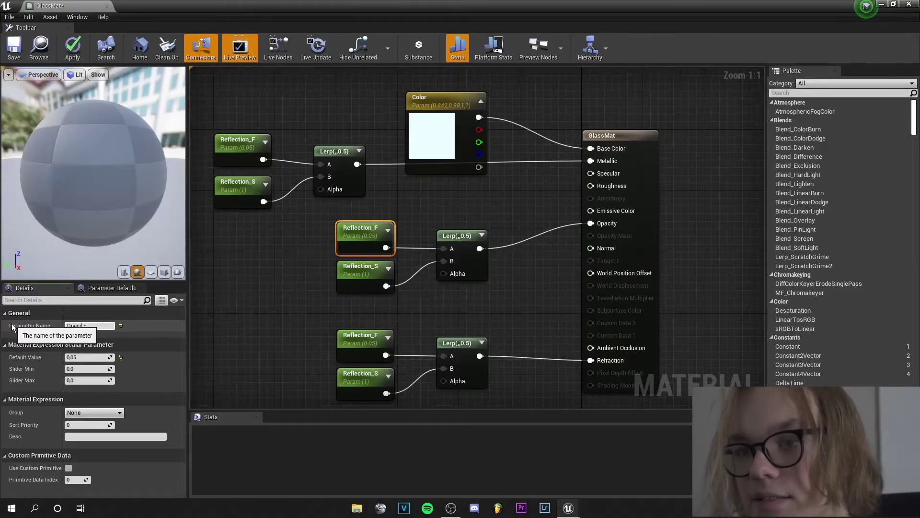
text(ity)
key(Return)
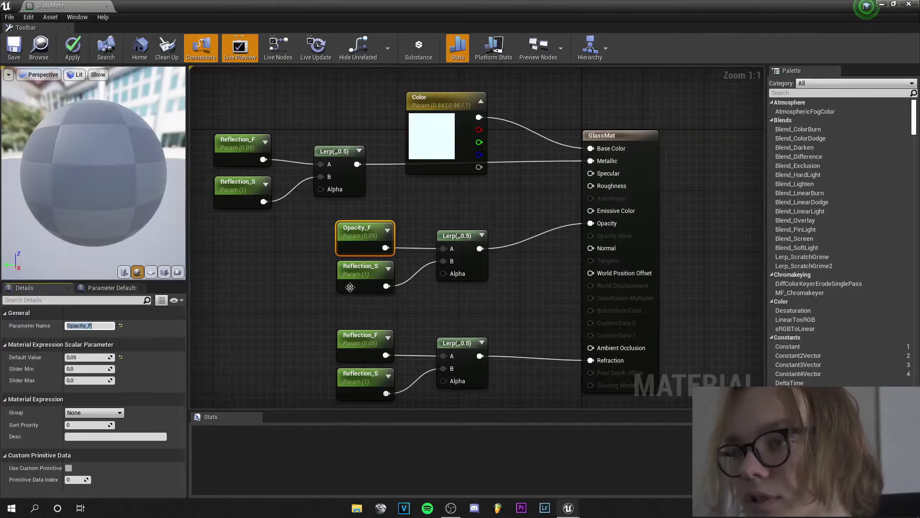
Step: Rename the middle Reflection_S parameter to Opacity_S and set its default to 0.2
click(352, 287)
drag(93, 325, 2, 312)
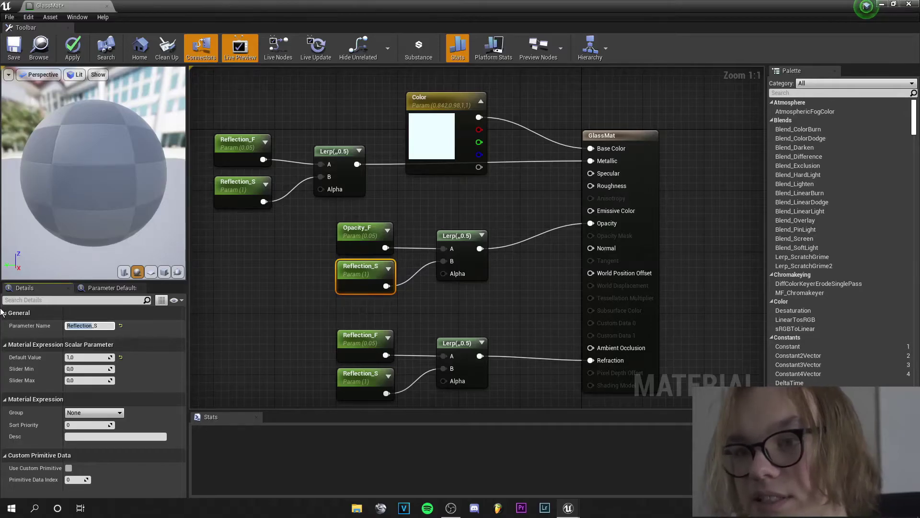
text(Opacity)
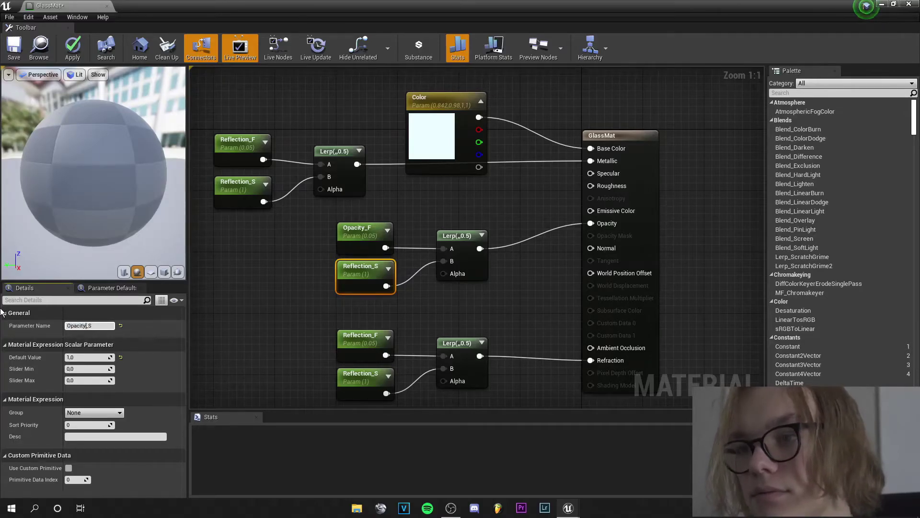
click(352, 249)
click(356, 275)
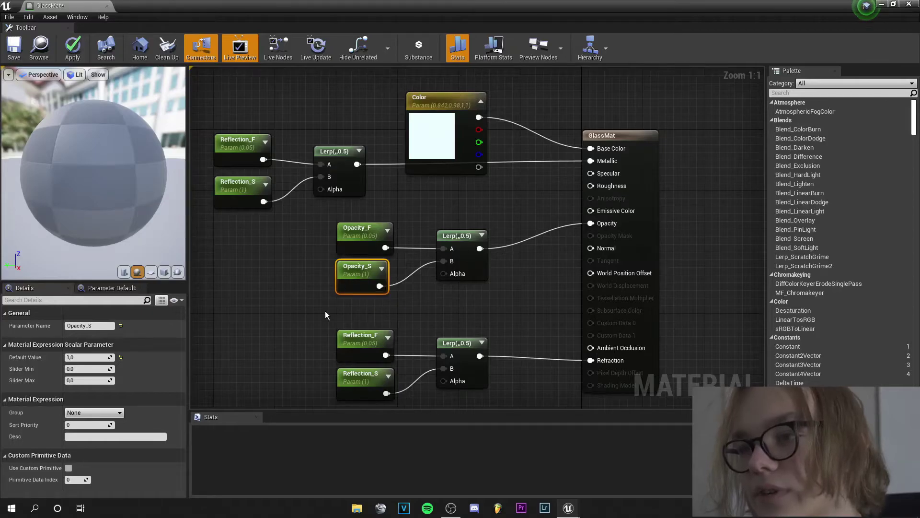
click(95, 357)
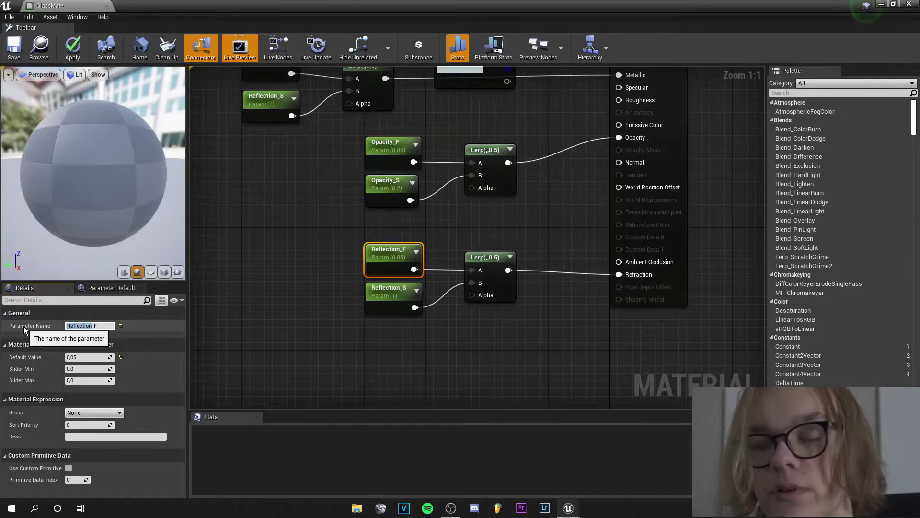
Step: Rename the bottom F parameter to Refraction_F with a default value of 1.2
text(Refraction)
click(100, 357)
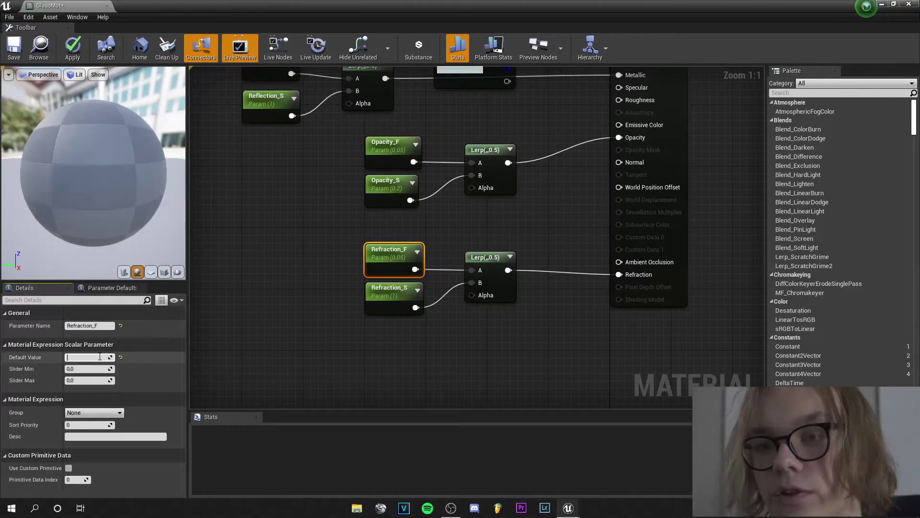
text(1)
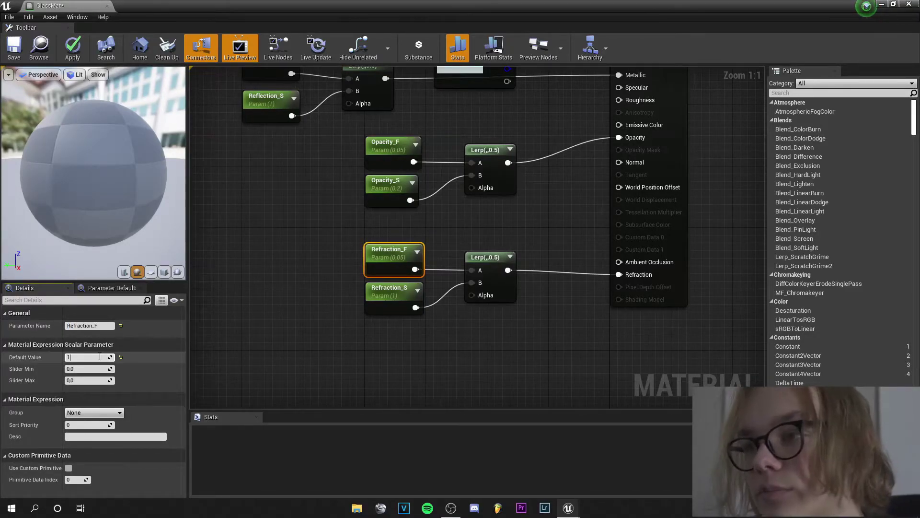
text(,2)
key(Return)
Step: Give Refraction_S a default value of 0.8
click(398, 302)
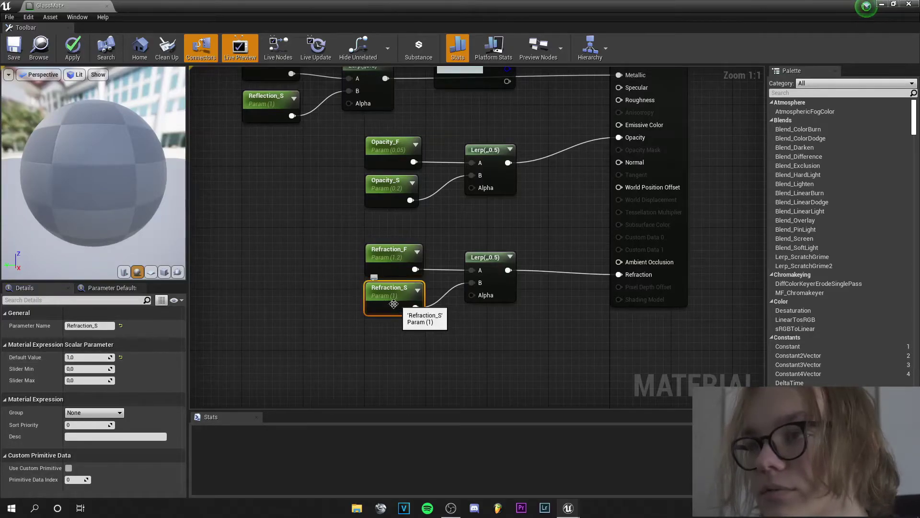
click(77, 357)
text(0)
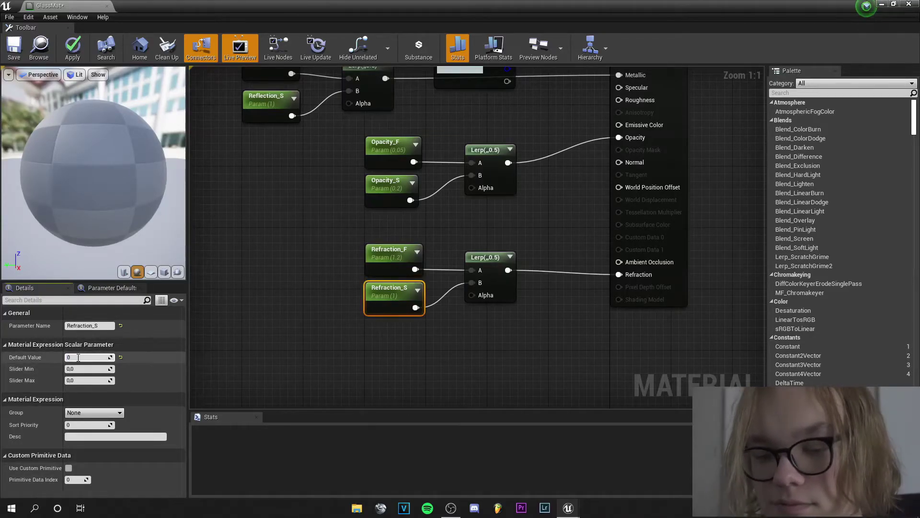
text(,8)
key(Return)
click(530, 322)
right_drag(530, 323, 510, 379)
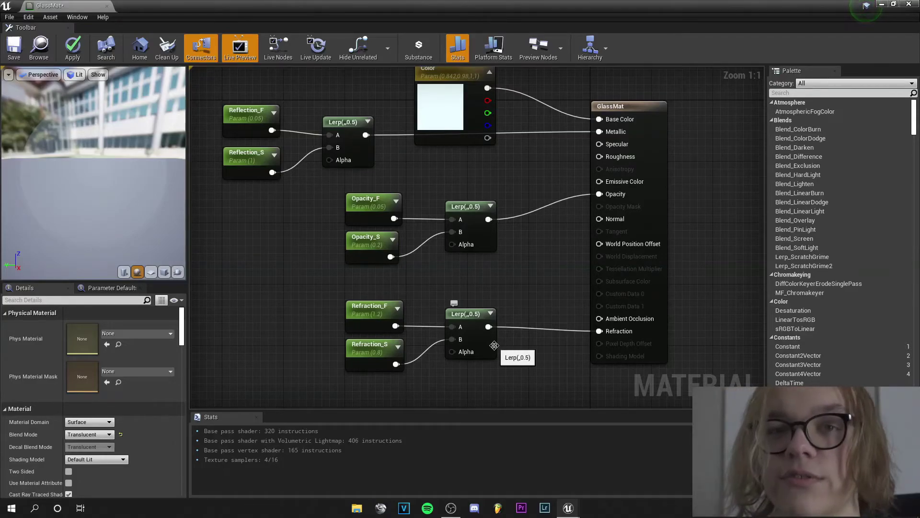
right_drag(494, 345, 593, 338)
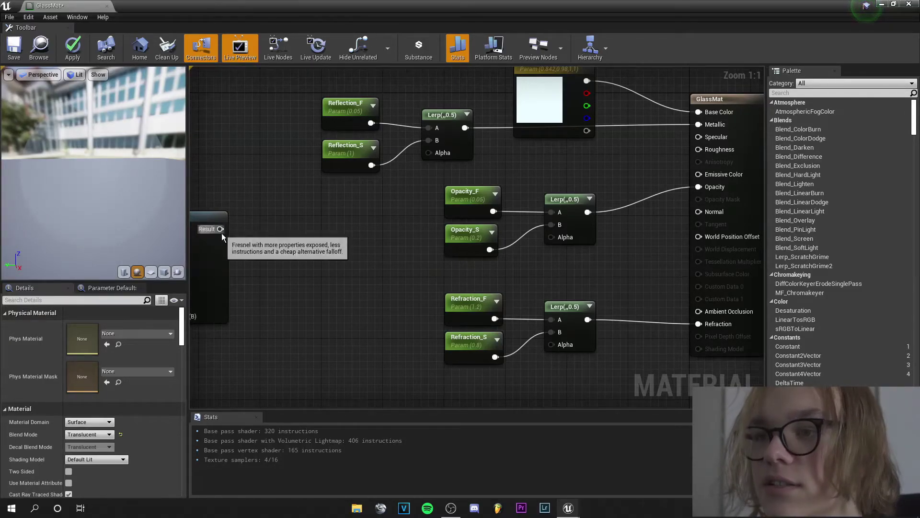
Step: Wire the Fresnel result into the Alpha of the Reflection, Opacity and Refraction Lerps
right_drag(220, 232, 323, 240)
right_drag(434, 238, 379, 257)
drag(257, 246, 488, 176)
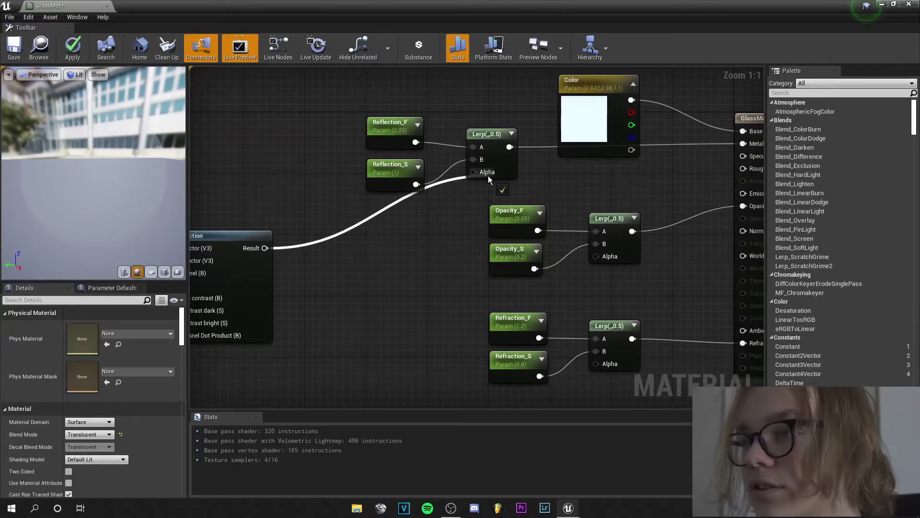
drag(265, 248, 596, 256)
drag(265, 248, 600, 364)
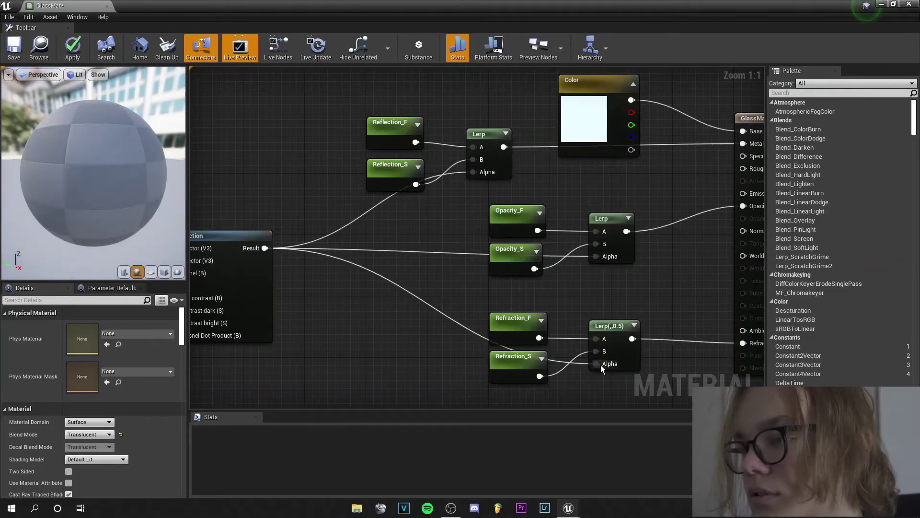
right_drag(600, 365, 481, 351)
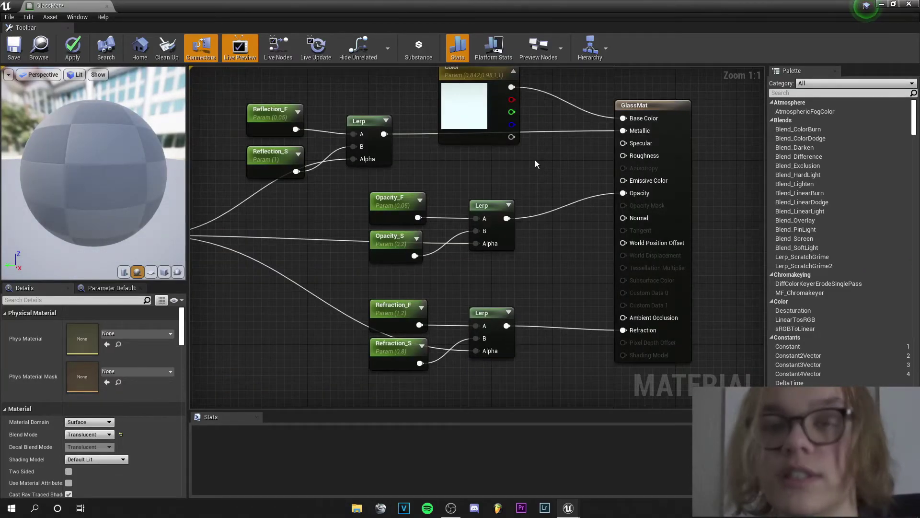
Step: Add a scalar parameter named Roughness with value 0 and connect it to GlassMat's Roughness
click(562, 159)
right_click(577, 163)
click(586, 171)
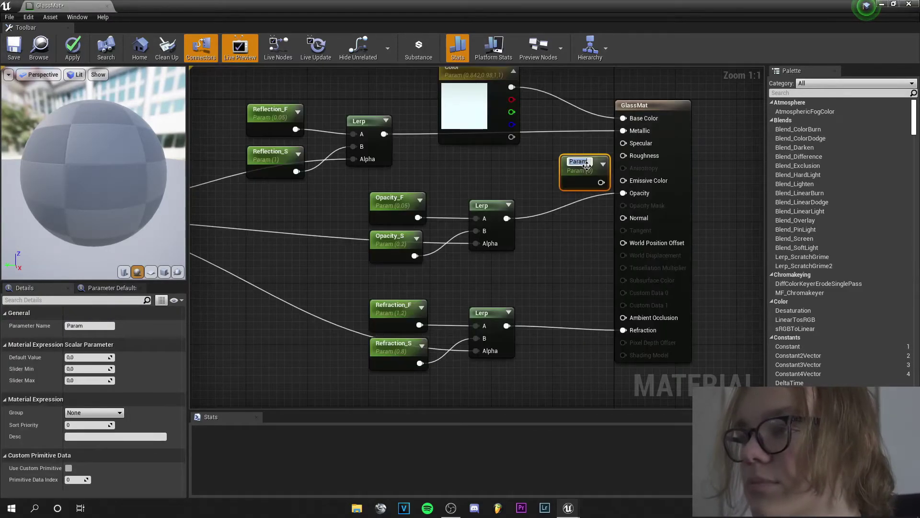
text(Roughness)
key(Return)
drag(586, 165, 549, 162)
drag(568, 178, 635, 158)
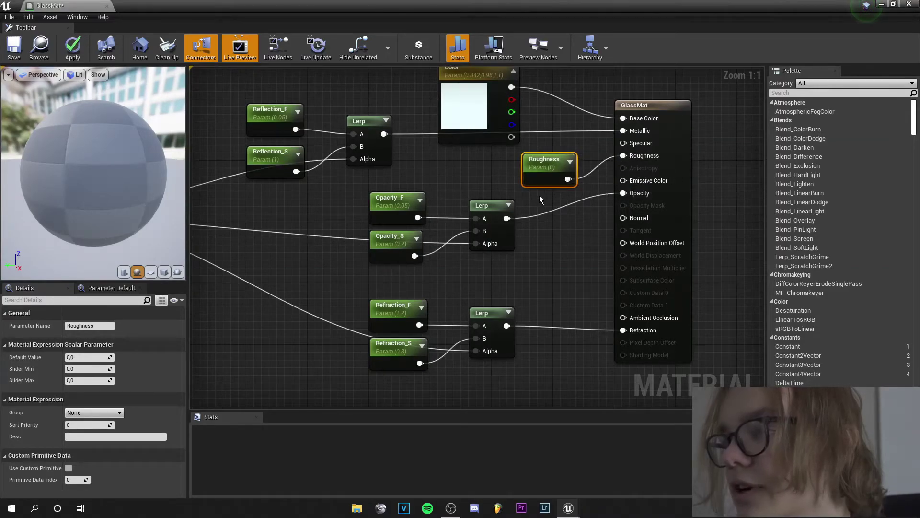
scroll(454, 178, down, 1)
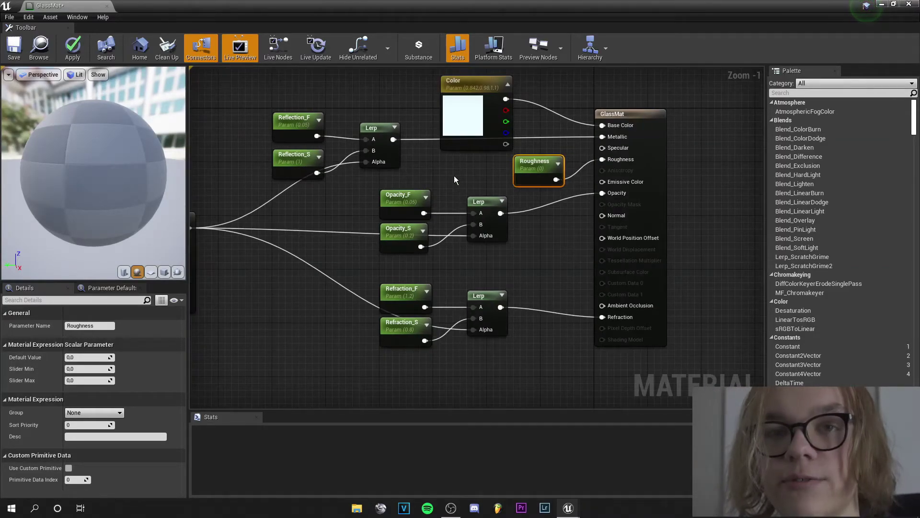
Step: Save GlassMat, then create and open a material instance named GlassMat_Inst
click(16, 53)
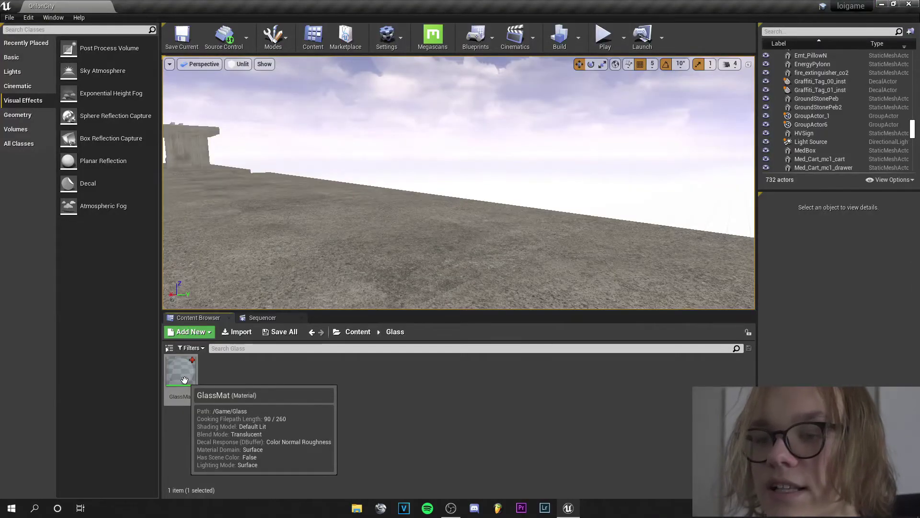
right_click(185, 379)
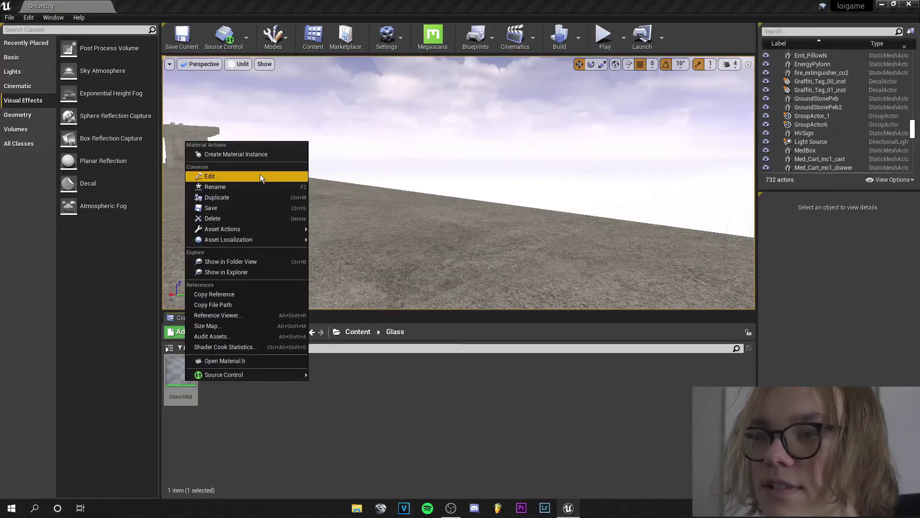
click(257, 154)
key(Return)
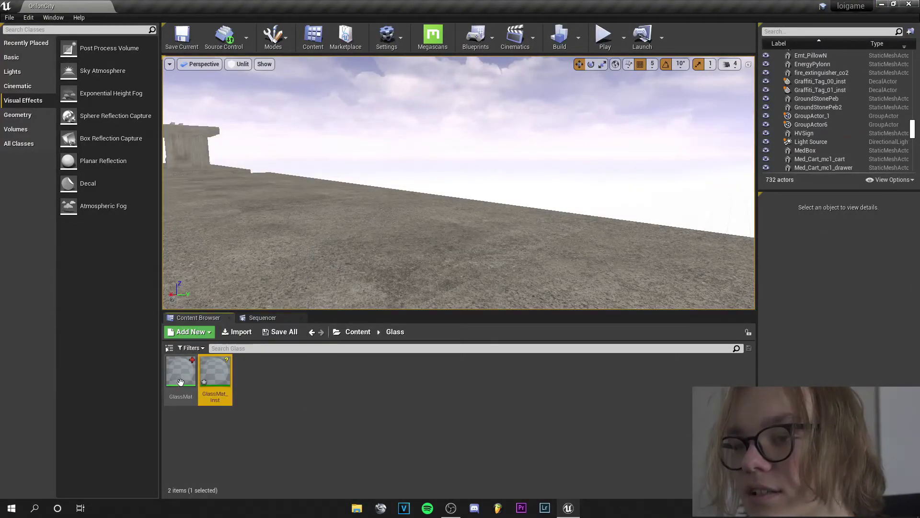
double_click(212, 378)
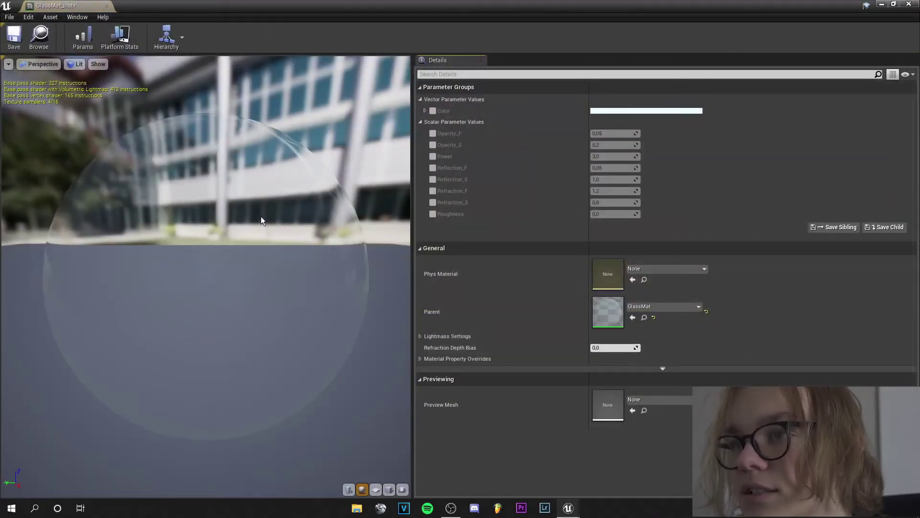
Step: Orbit the preview to view the glass sphere from below and enable the Color override
drag(176, 235, 168, 113)
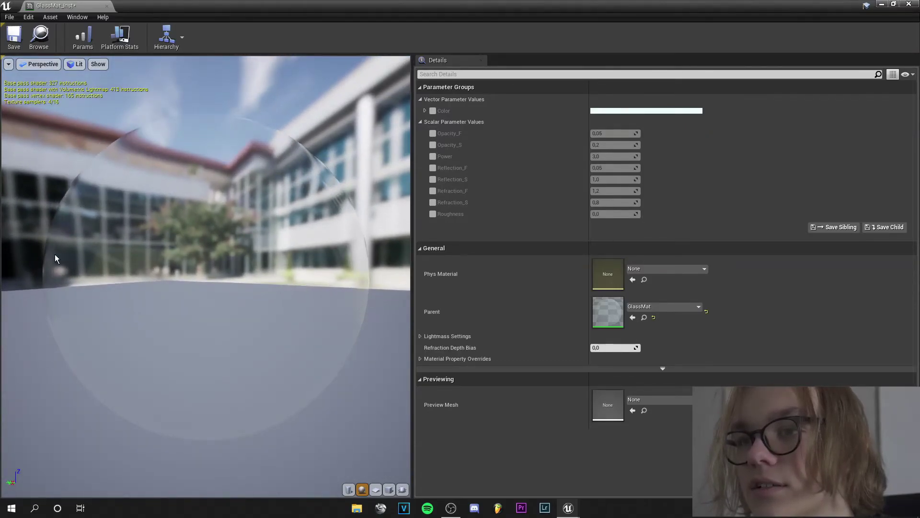
drag(176, 307, 376, 119)
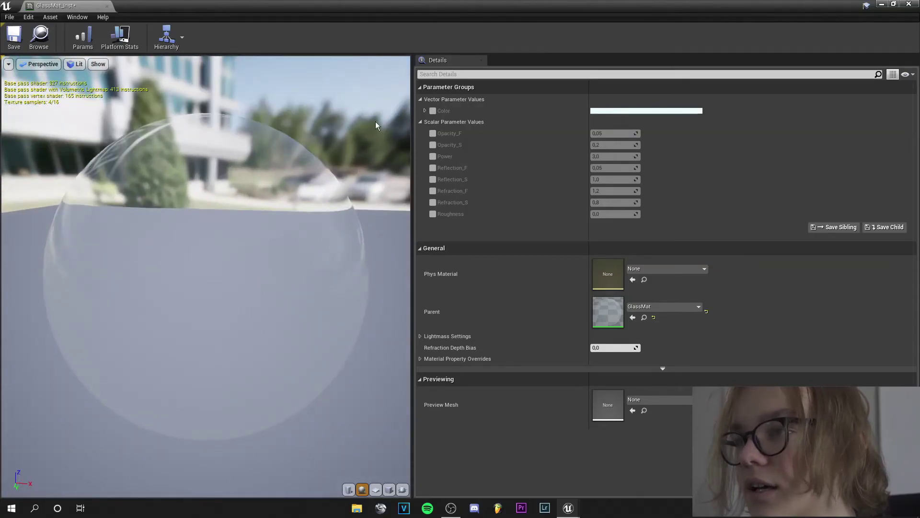
click(433, 110)
Step: Set GlassMat_Inst's Color override to a near-white pale cyan (0.864, 0.99, 1)
click(631, 111)
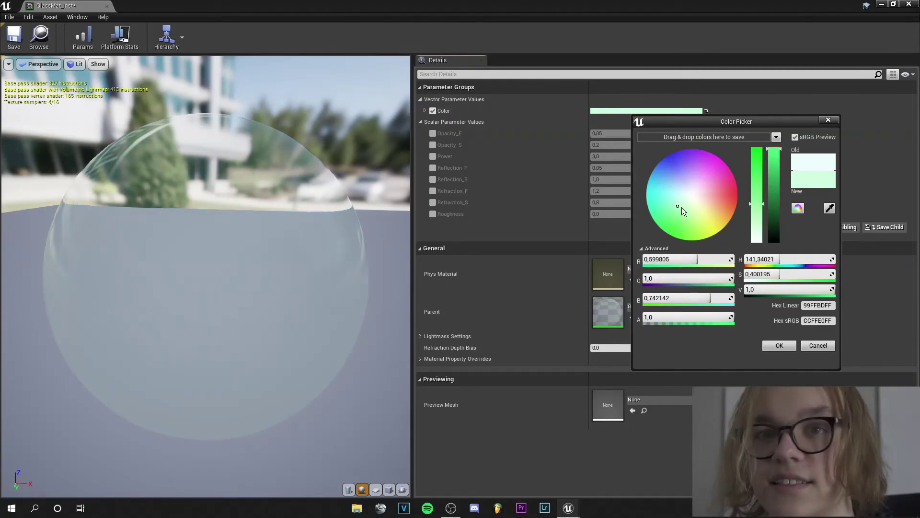
drag(681, 207, 672, 235)
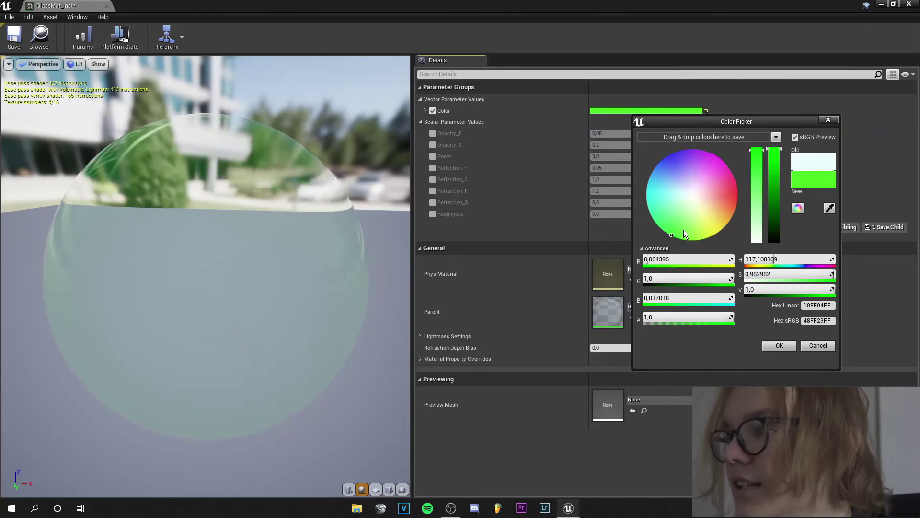
click(687, 193)
drag(687, 193, 685, 194)
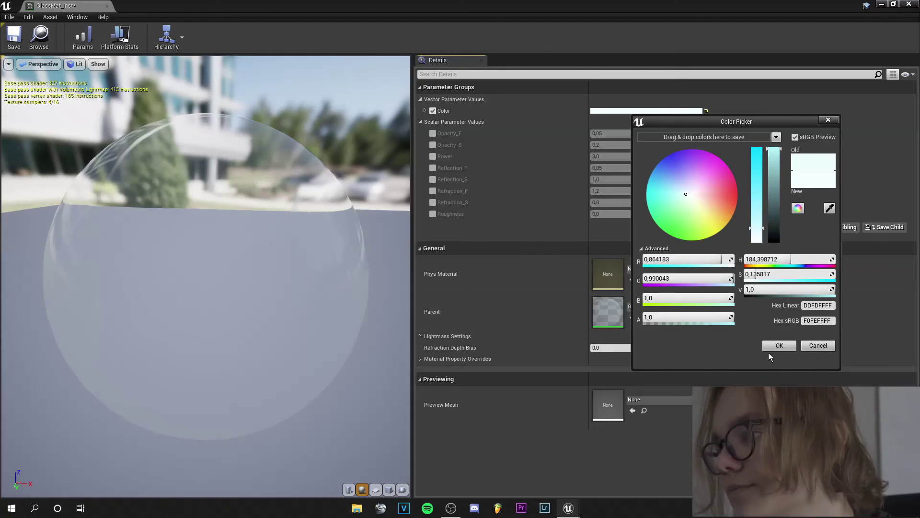
click(779, 345)
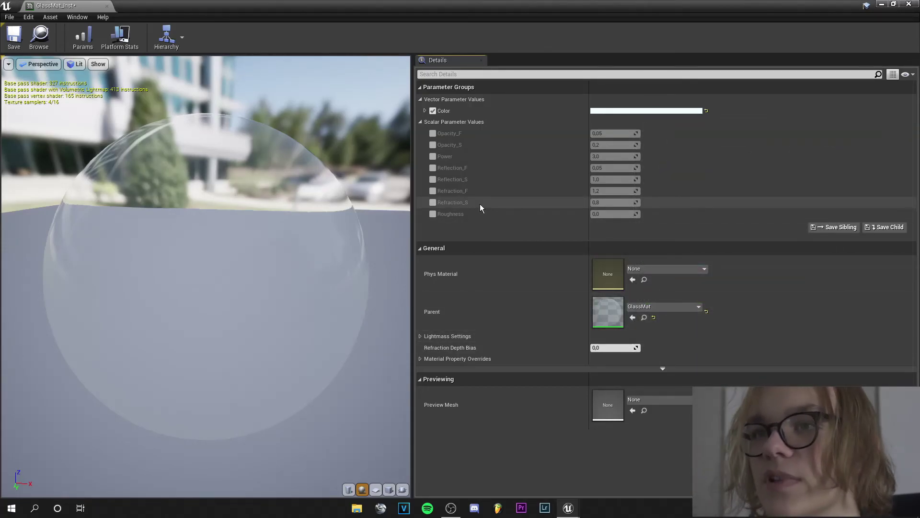